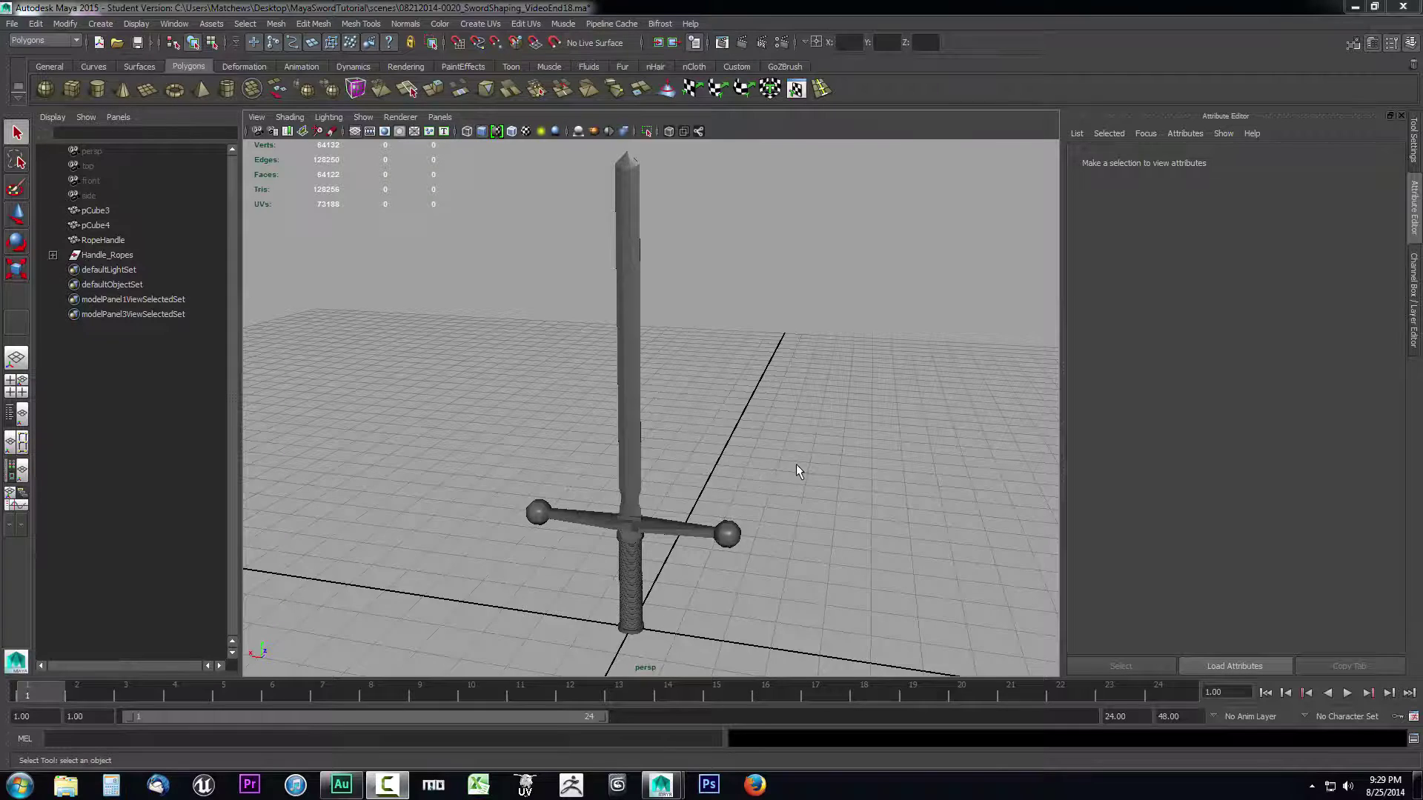
- Orbit the perspective view to face the sword
{"action": "mouse_move", "coordinate": [797, 470]}
{"action": "left_mouse_down", "text": "alt"}
{"action": "mouse_move", "coordinate": [835, 425]}
{"action": "mouse_move", "coordinate": [800, 464]}
{"action": "left_mouse_up", "text": "alt"}
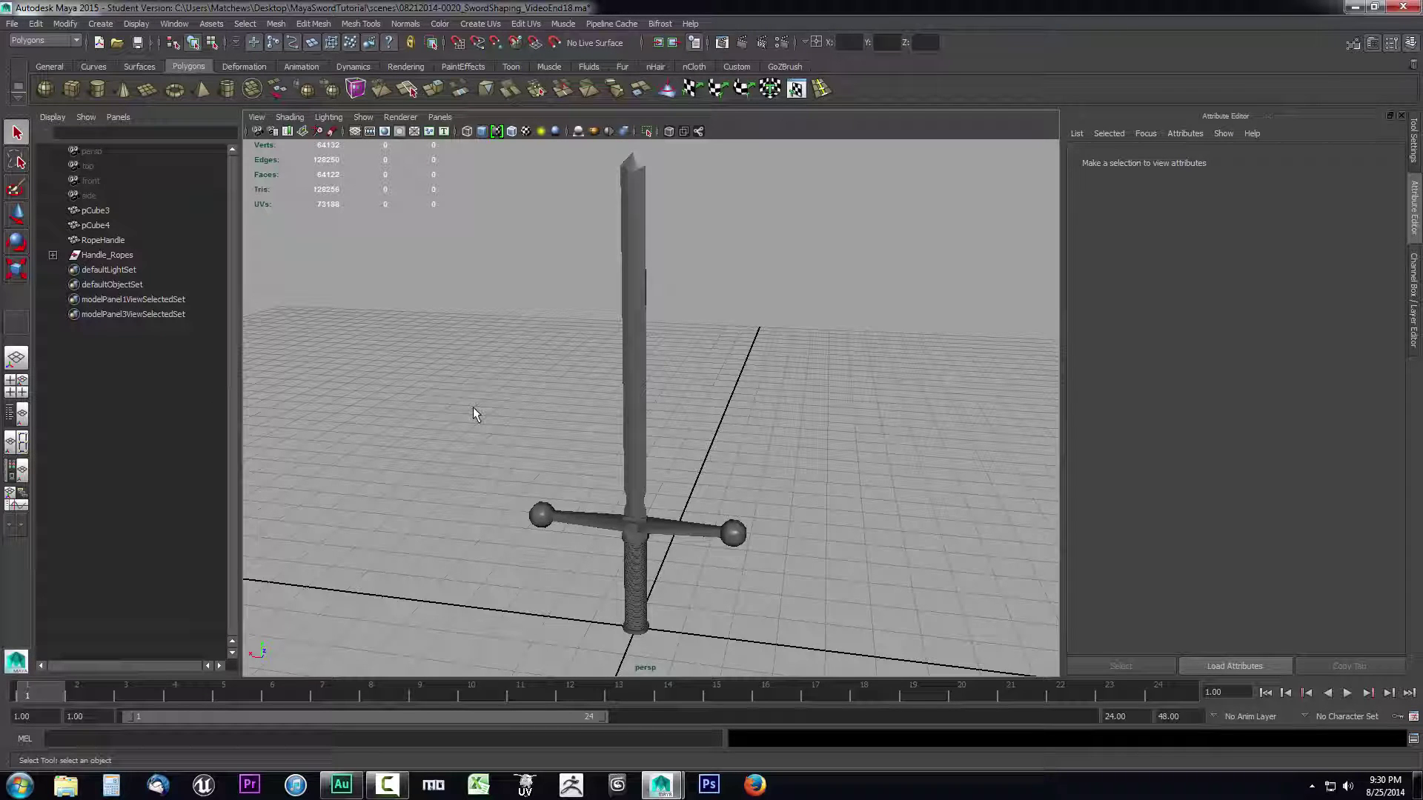
- Switch to the Hypershade/Persp layout, frame the sword, and select the sword model
{"action": "right_click", "coordinate": [15, 476]}
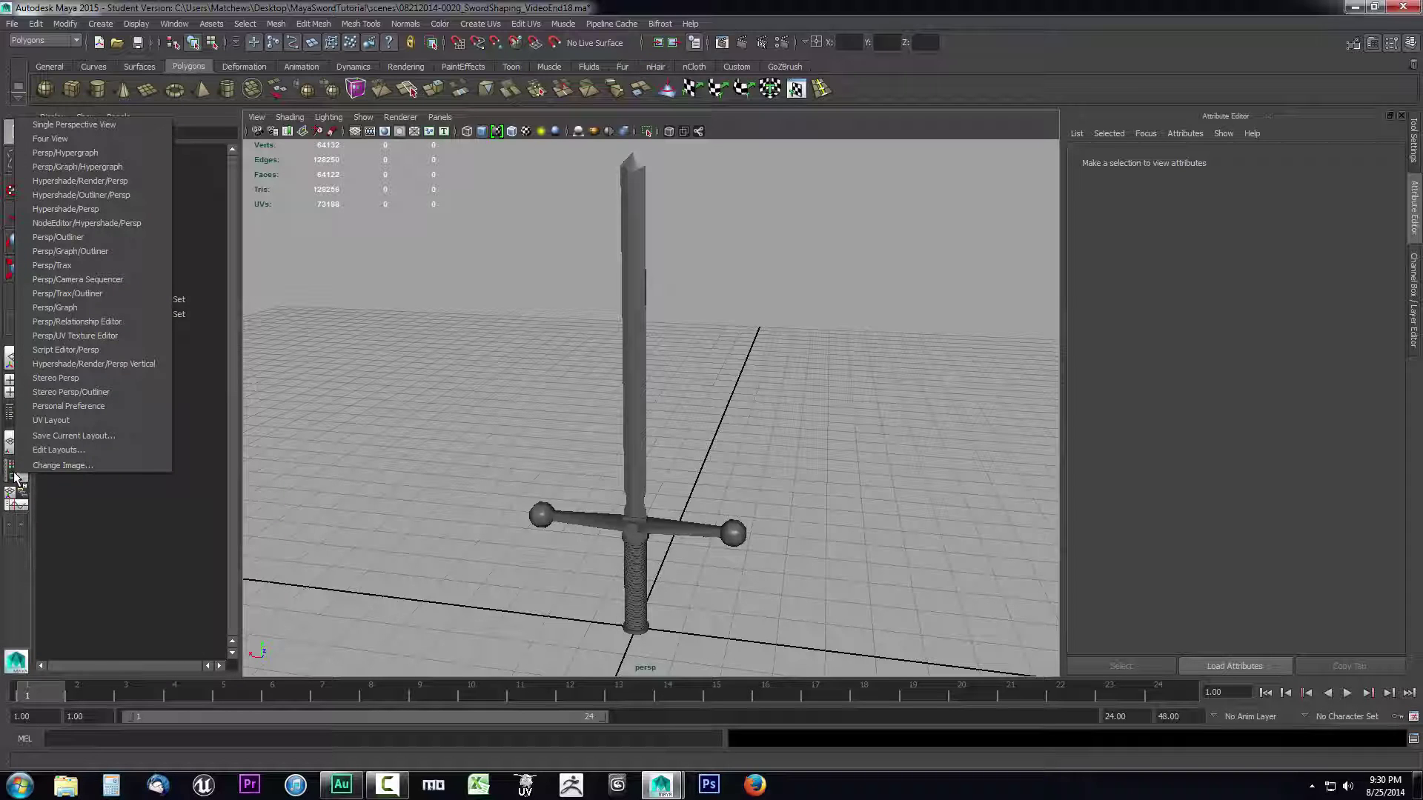
{"action": "left_click", "coordinate": [84, 214]}
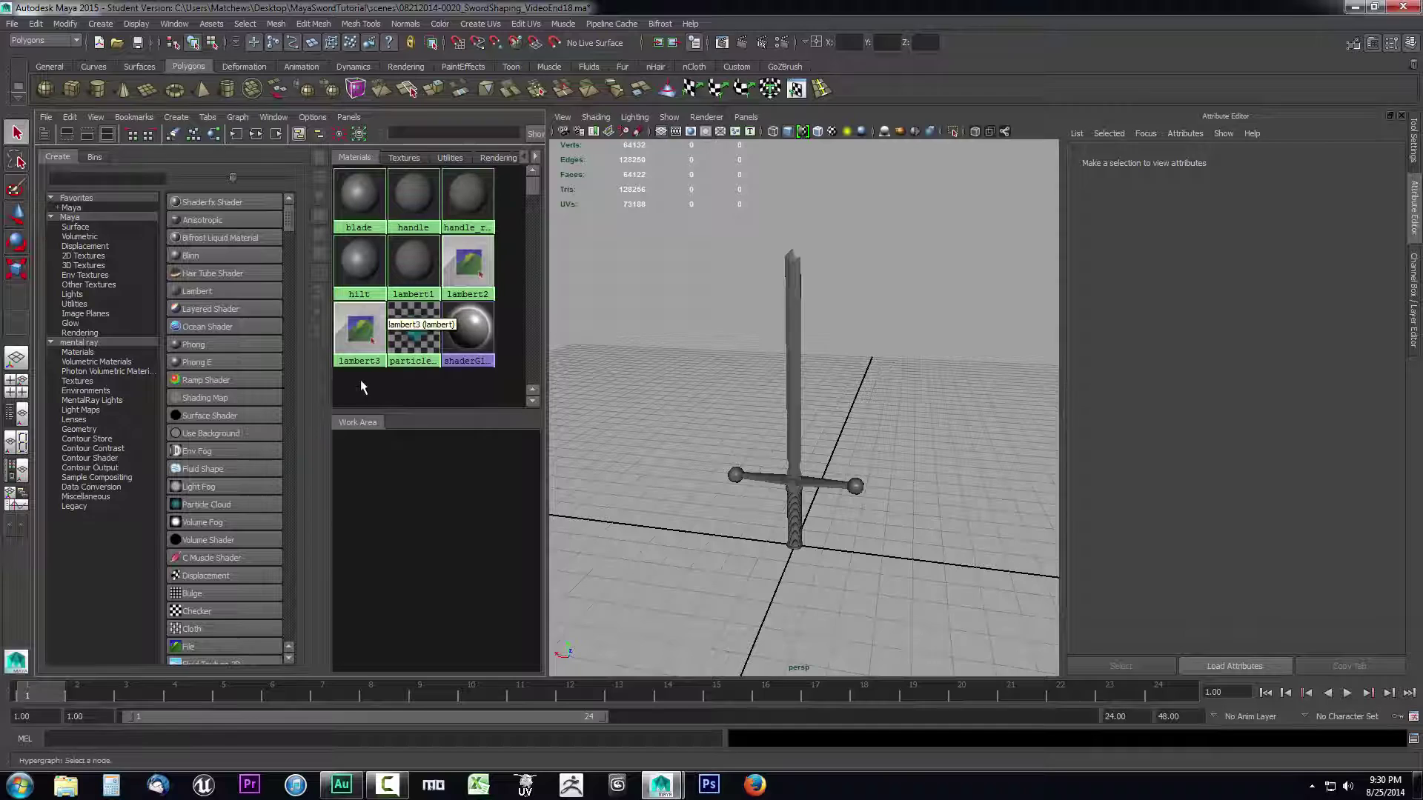
{"action": "scroll", "coordinate": [676, 446], "scroll_direction": "up", "scroll_amount": 3}
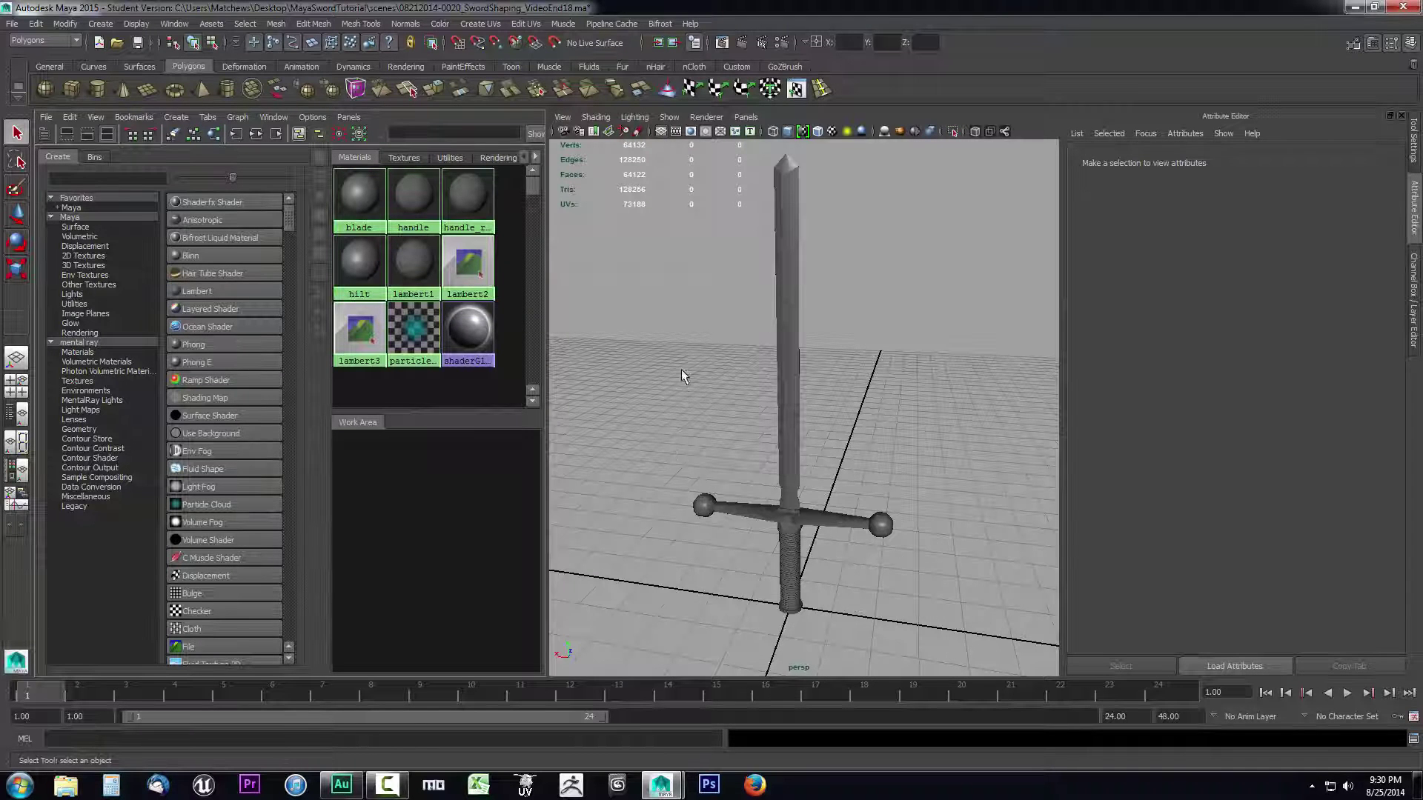
{"action": "mouse_move", "coordinate": [927, 448]}
{"action": "left_mouse_down", "text": "alt"}
{"action": "mouse_move", "coordinate": [864, 438]}
{"action": "mouse_move", "coordinate": [916, 439]}
{"action": "left_mouse_up", "text": "alt"}
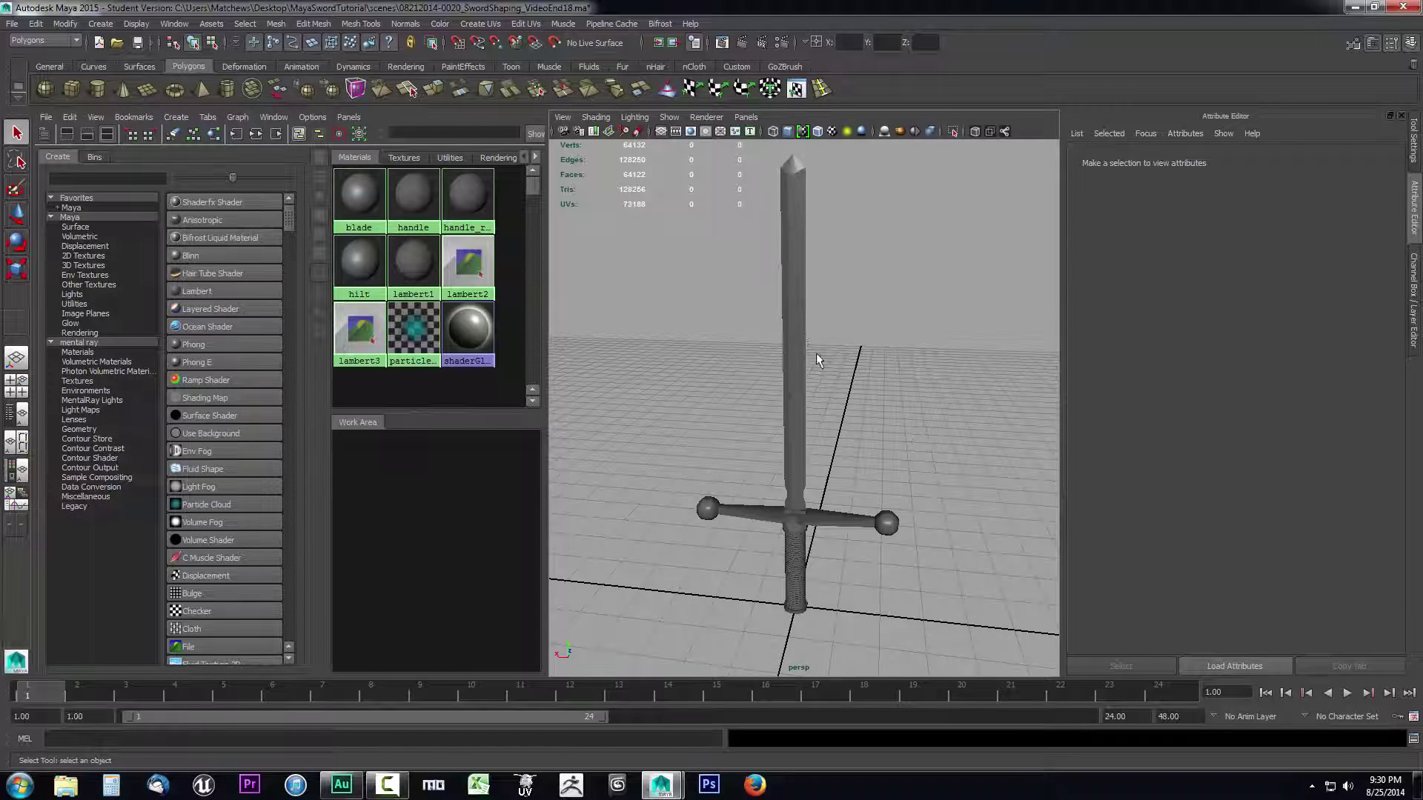
{"action": "left_click_drag", "start_coordinate": [817, 360], "coordinate": [921, 446], "text": "alt"}
{"action": "scroll", "coordinate": [918, 474], "scroll_direction": "up", "scroll_amount": 10}
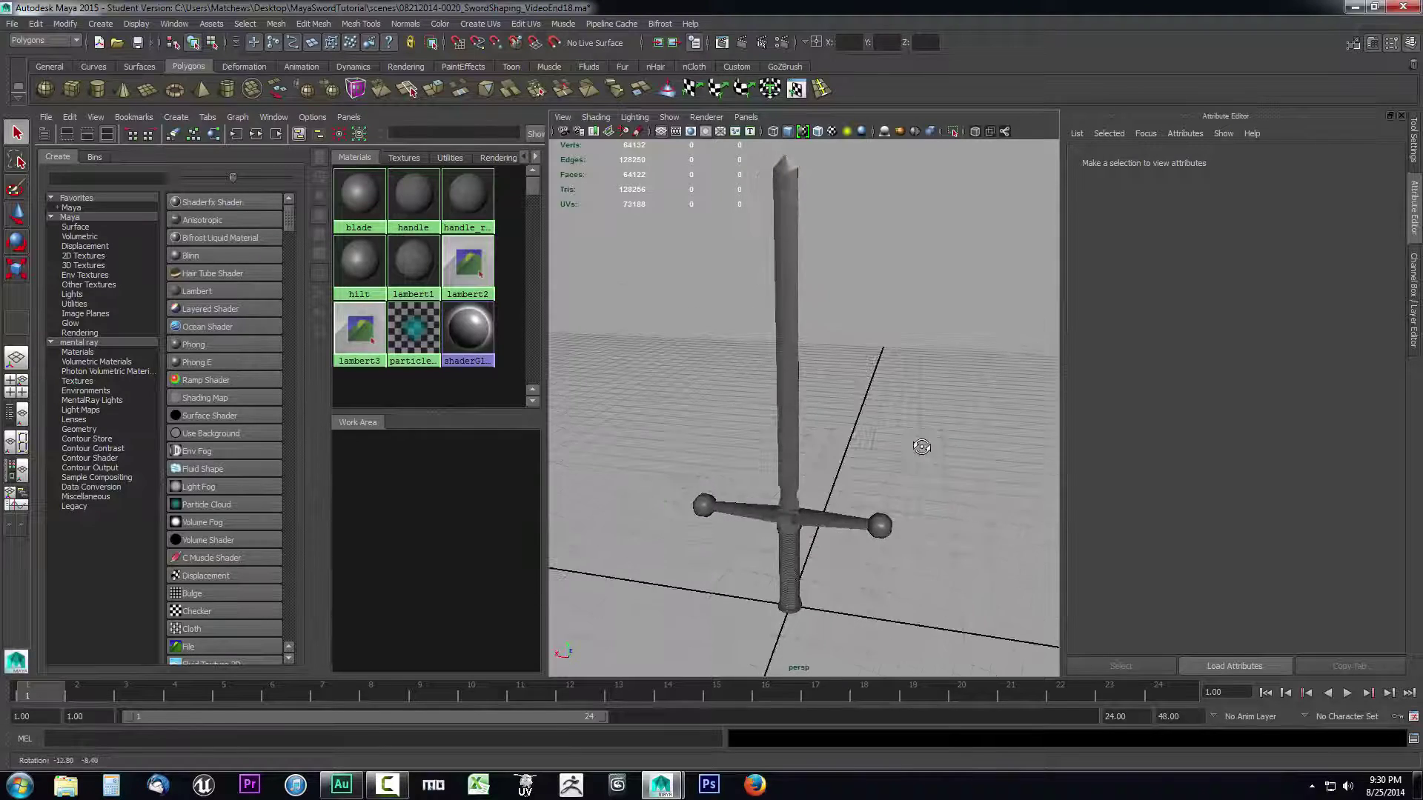
{"action": "left_click", "coordinate": [790, 331]}
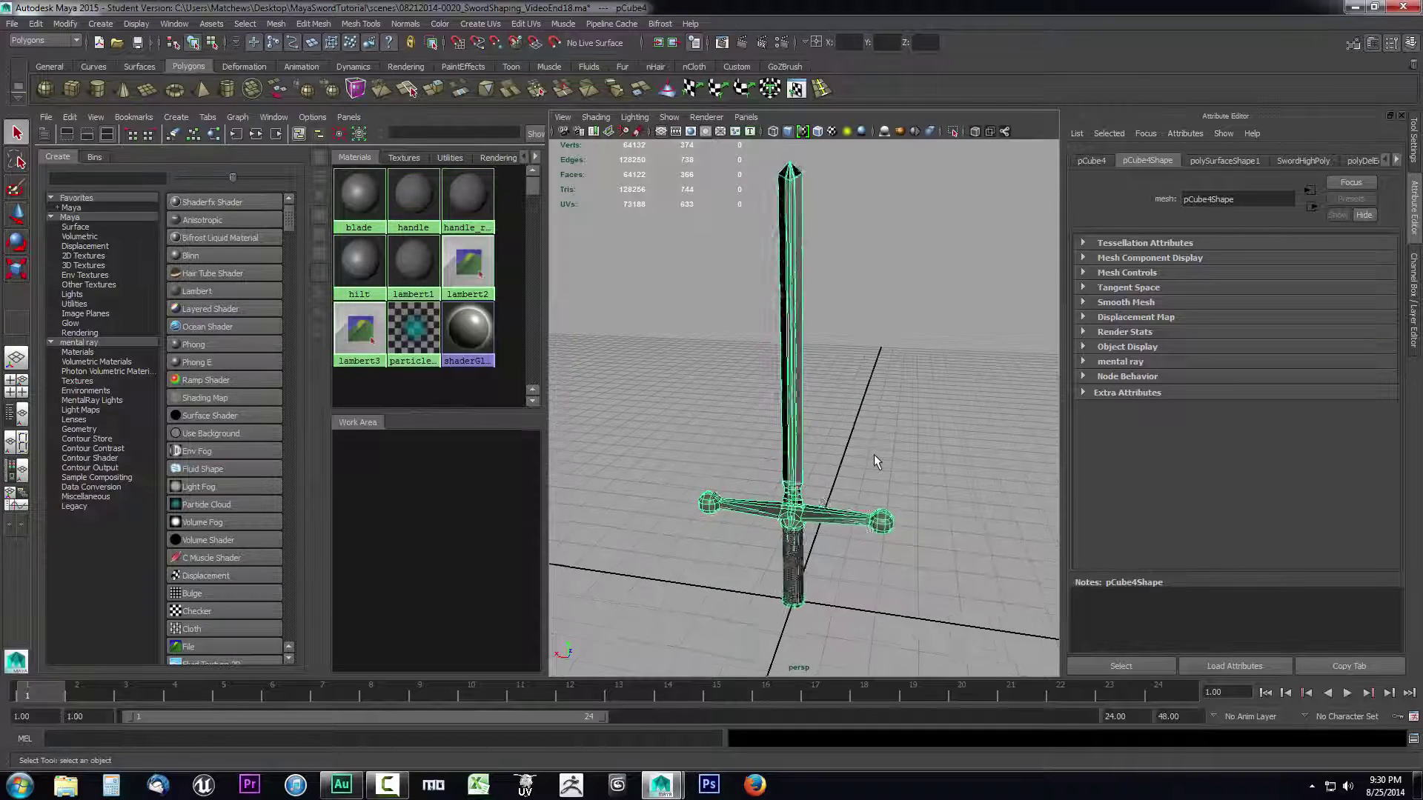
{"action": "left_click", "coordinate": [924, 411]}
{"action": "left_click_drag", "start_coordinate": [923, 410], "coordinate": [948, 426], "text": "alt"}
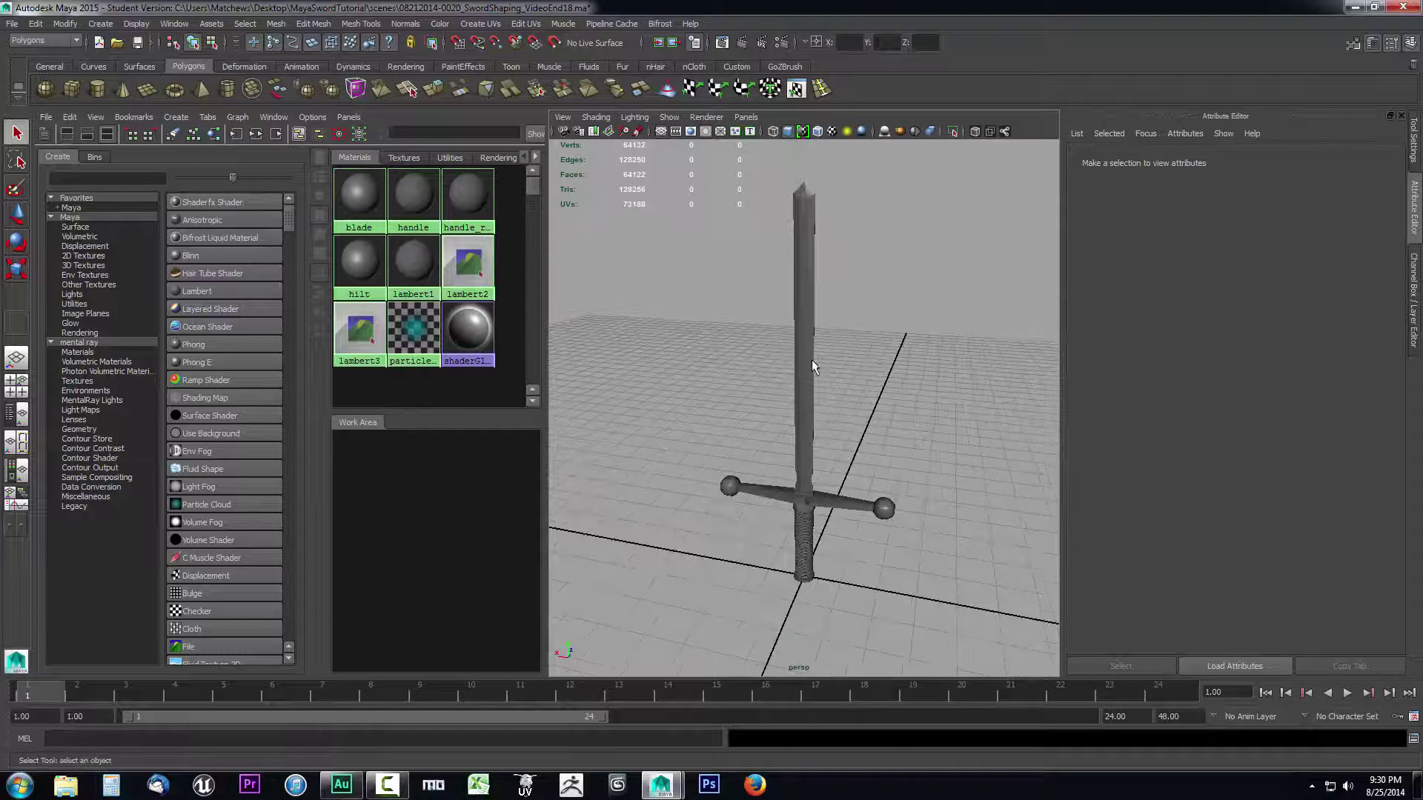
{"action": "left_click", "coordinate": [801, 326]}
{"action": "left_click", "coordinate": [911, 367]}
{"action": "left_click", "coordinate": [353, 210]}
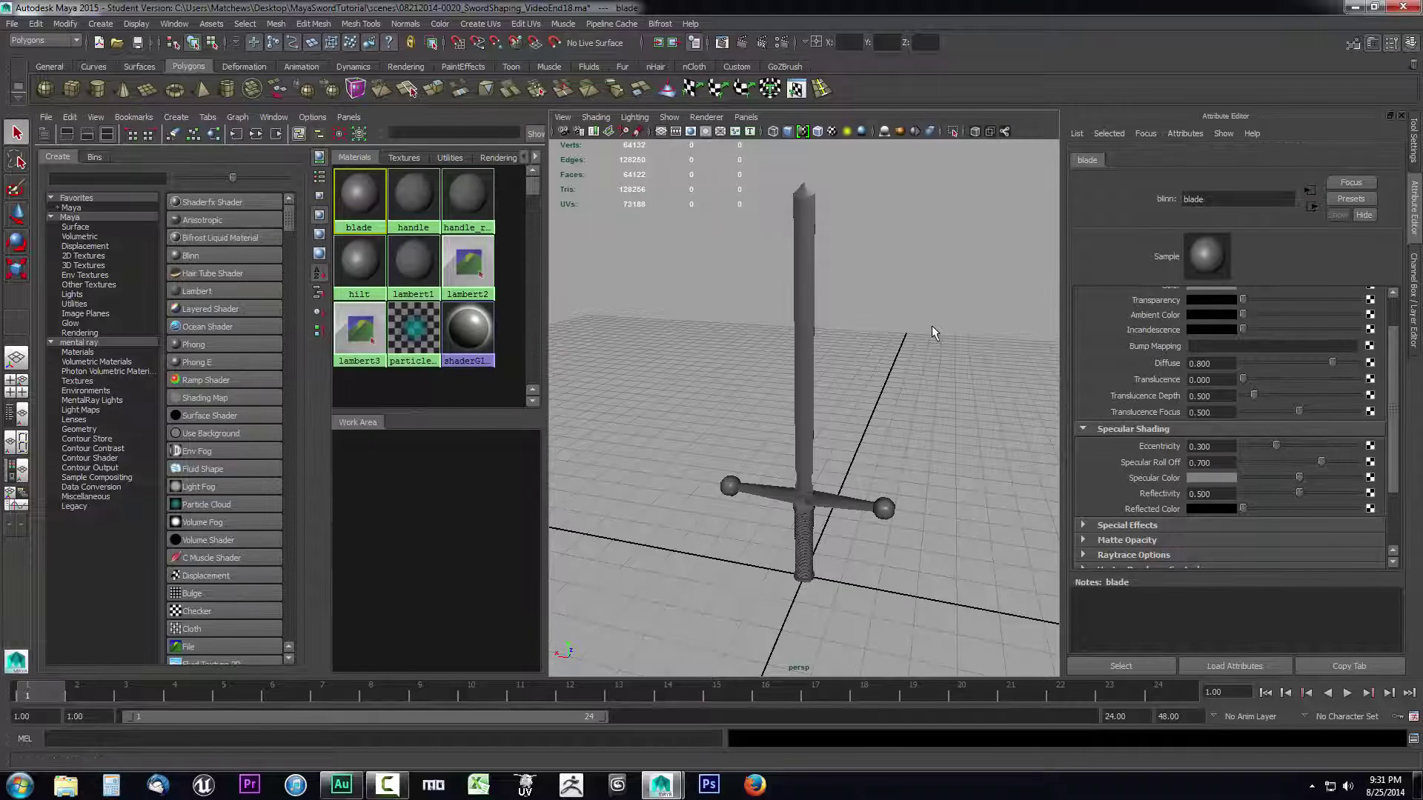
{"action": "scroll", "coordinate": [1126, 394], "scroll_direction": "up", "scroll_amount": 2}
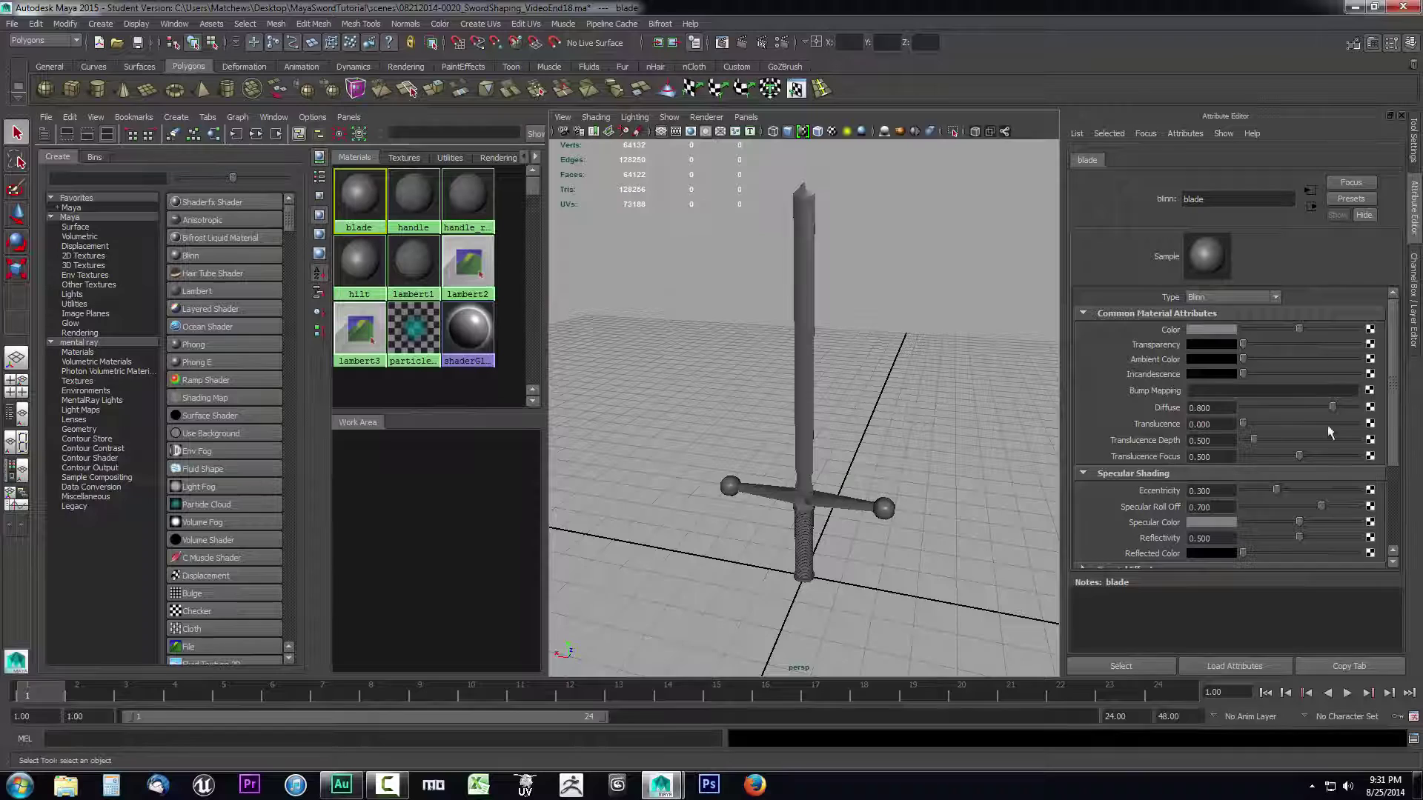
{"action": "left_click", "coordinate": [1274, 298]}
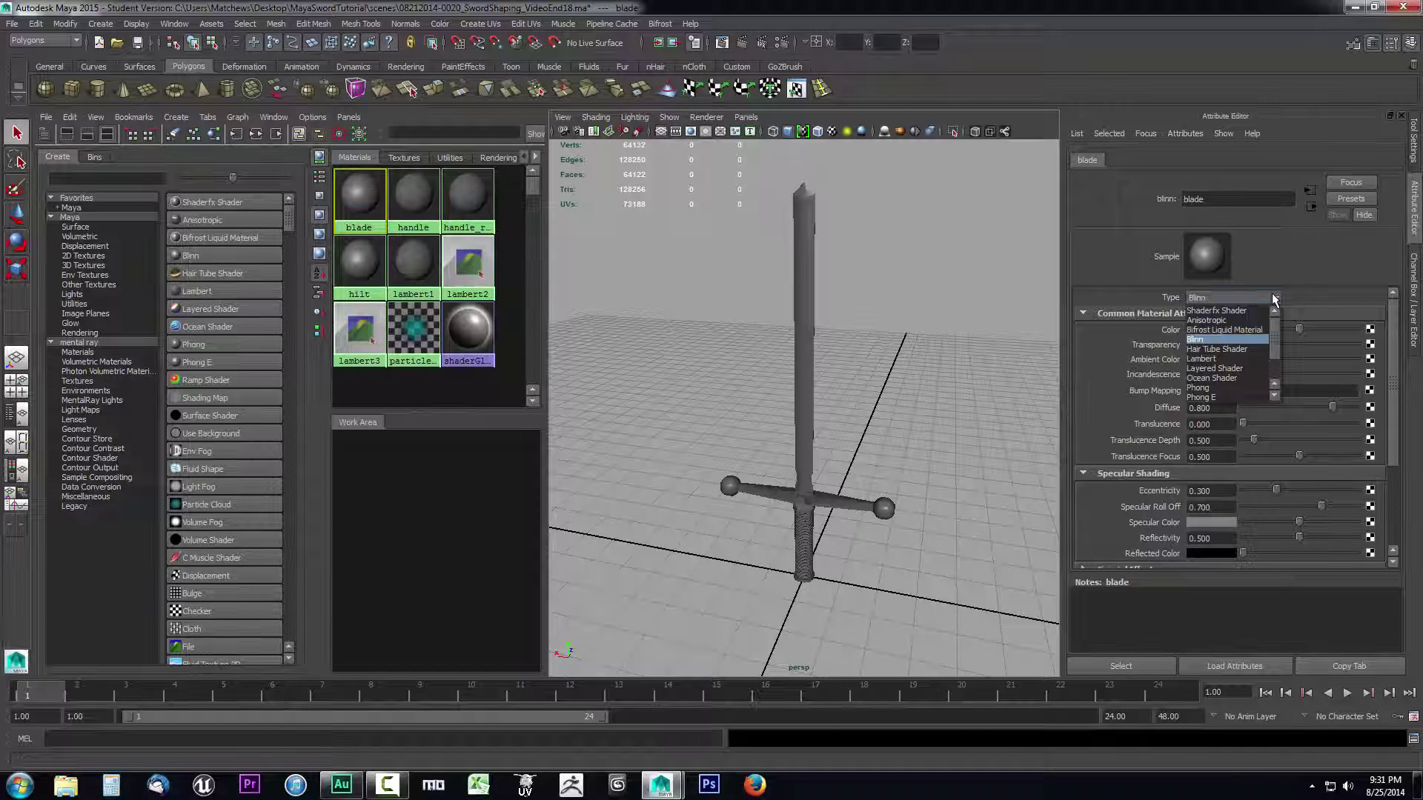
{"action": "left_click", "coordinate": [1221, 340]}
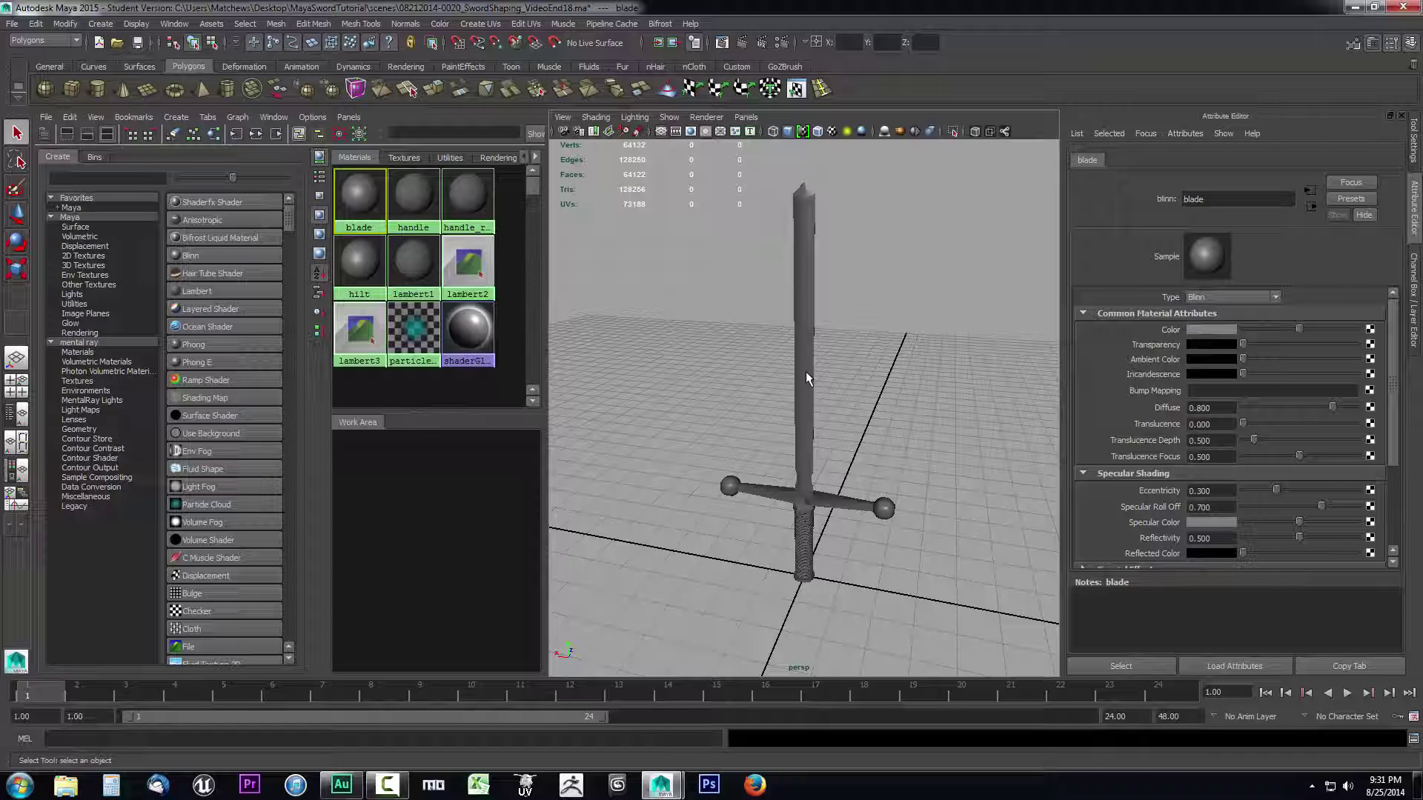
- Turn on textured shading (6) and switch the viewport renderer to Viewport 2.0
{"action": "left_click", "coordinate": [873, 366]}
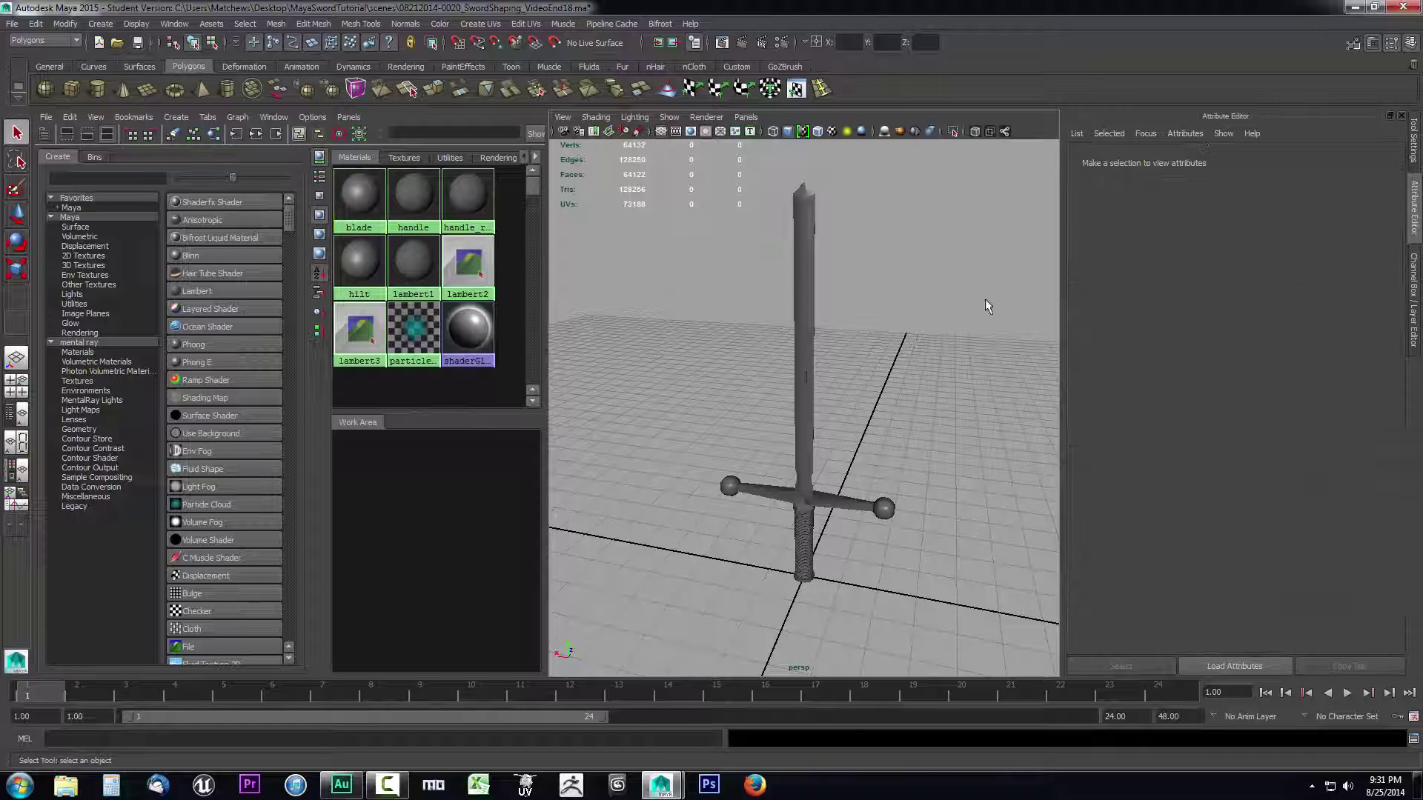
{"action": "key", "text": "6"}
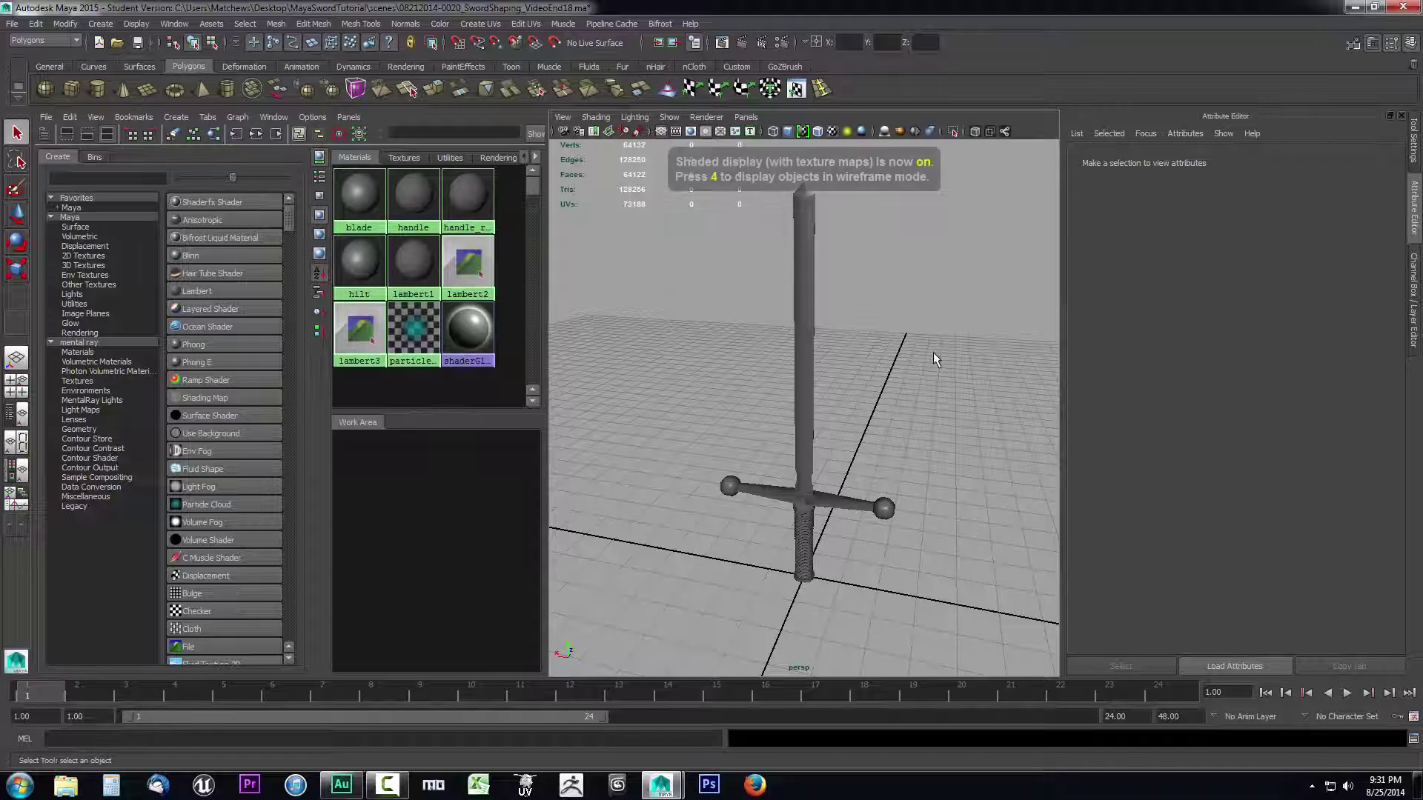
{"action": "left_click", "coordinate": [349, 196]}
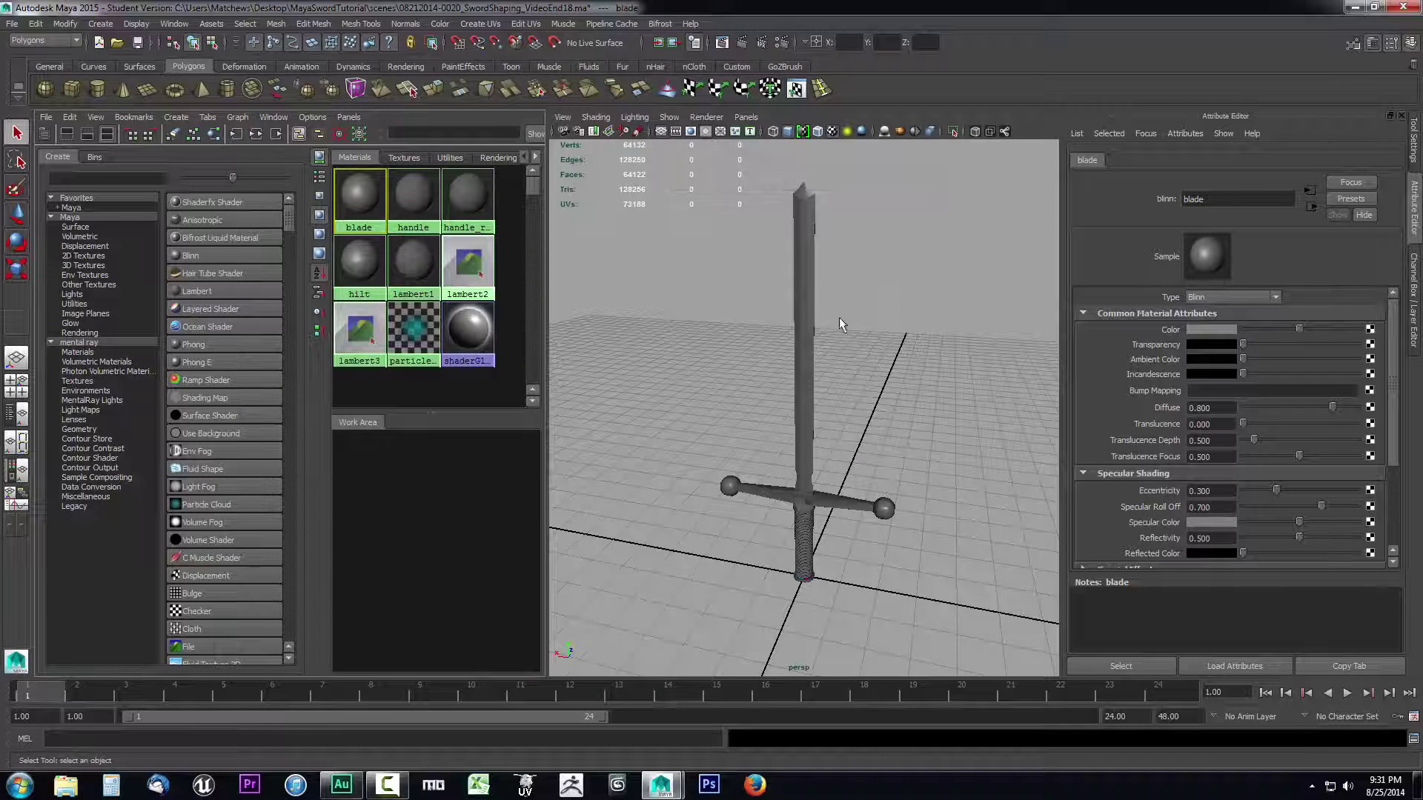
{"action": "left_click", "coordinate": [706, 117]}
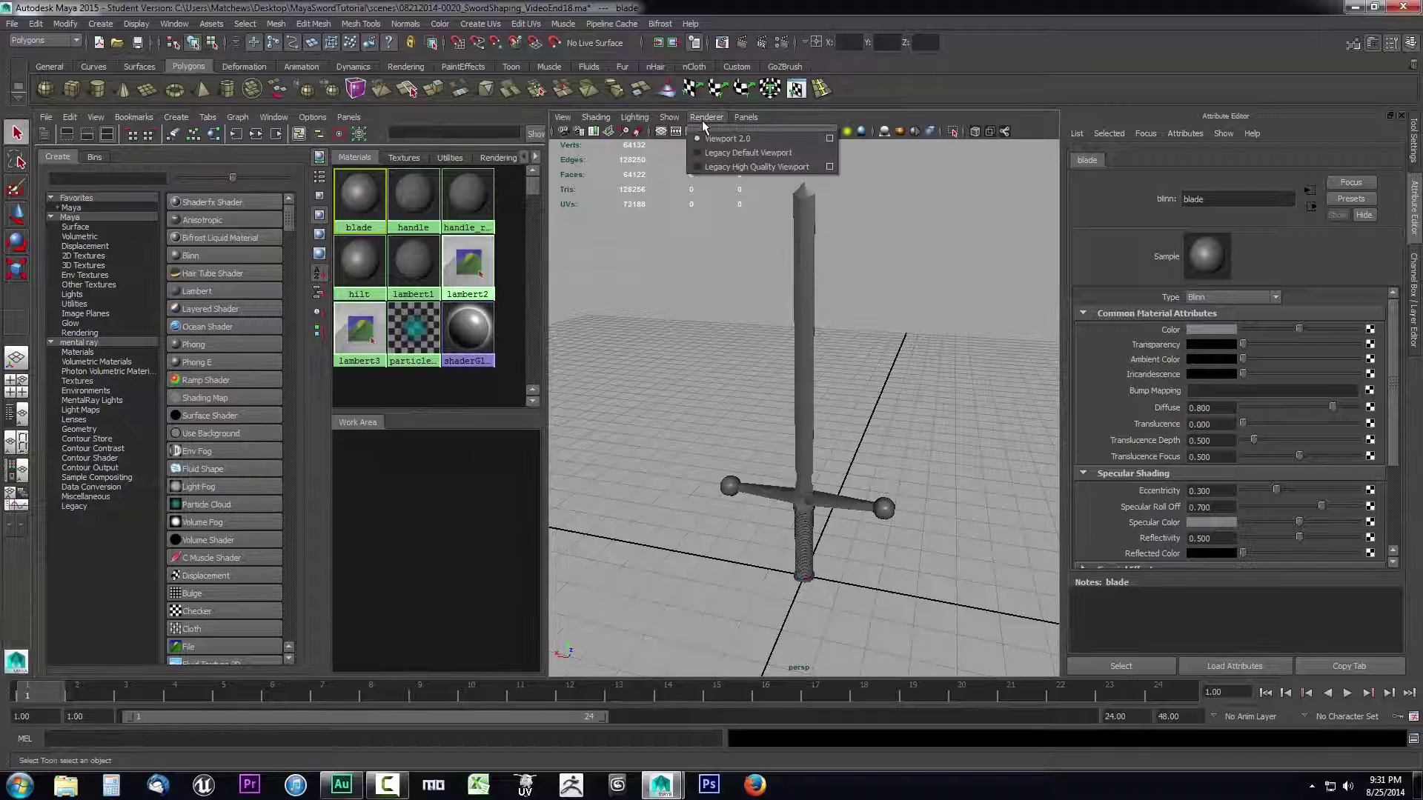
{"action": "left_click", "coordinate": [743, 139]}
{"action": "left_click", "coordinate": [950, 322]}
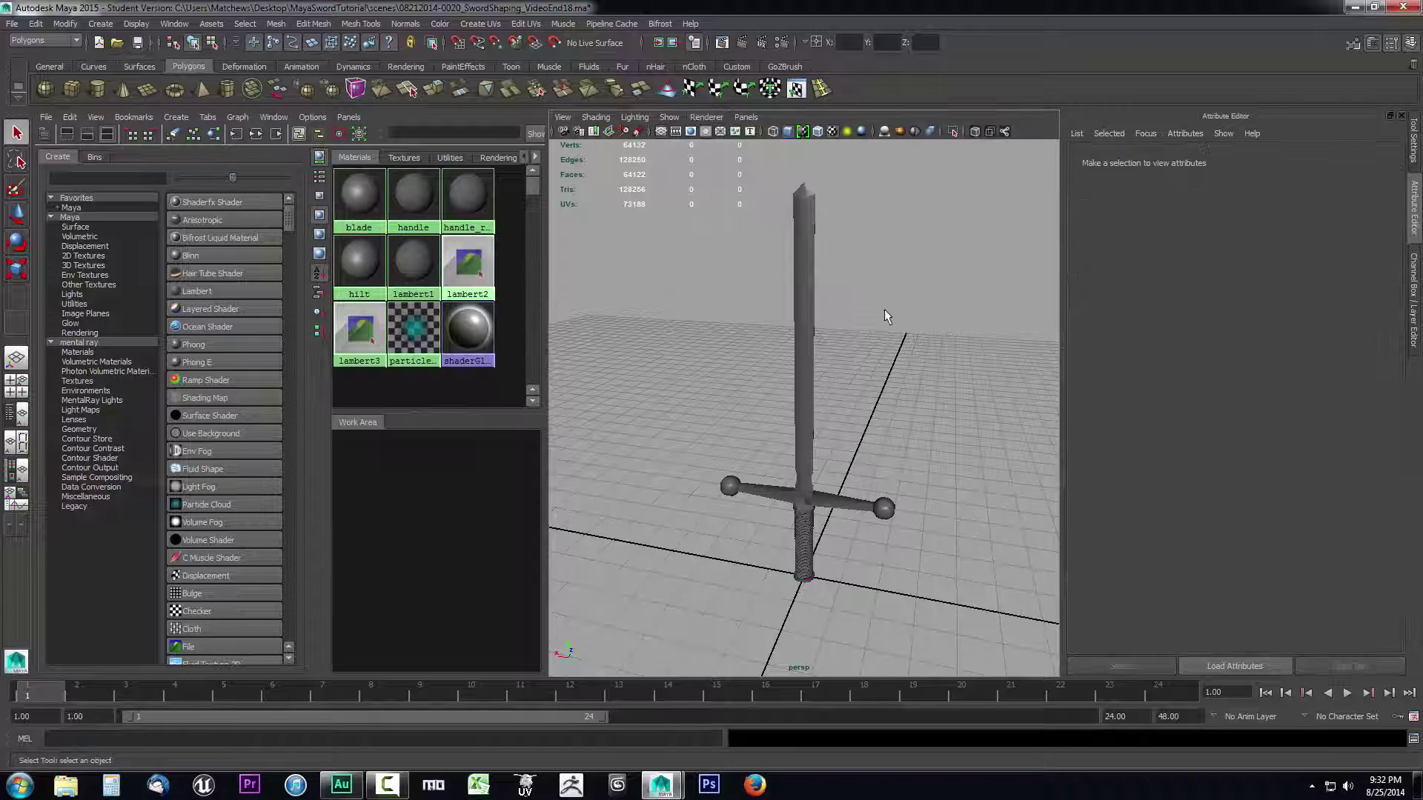
- Brighten the blade material's Color slider to near white and view the whole sword
{"action": "left_click", "coordinate": [359, 196]}
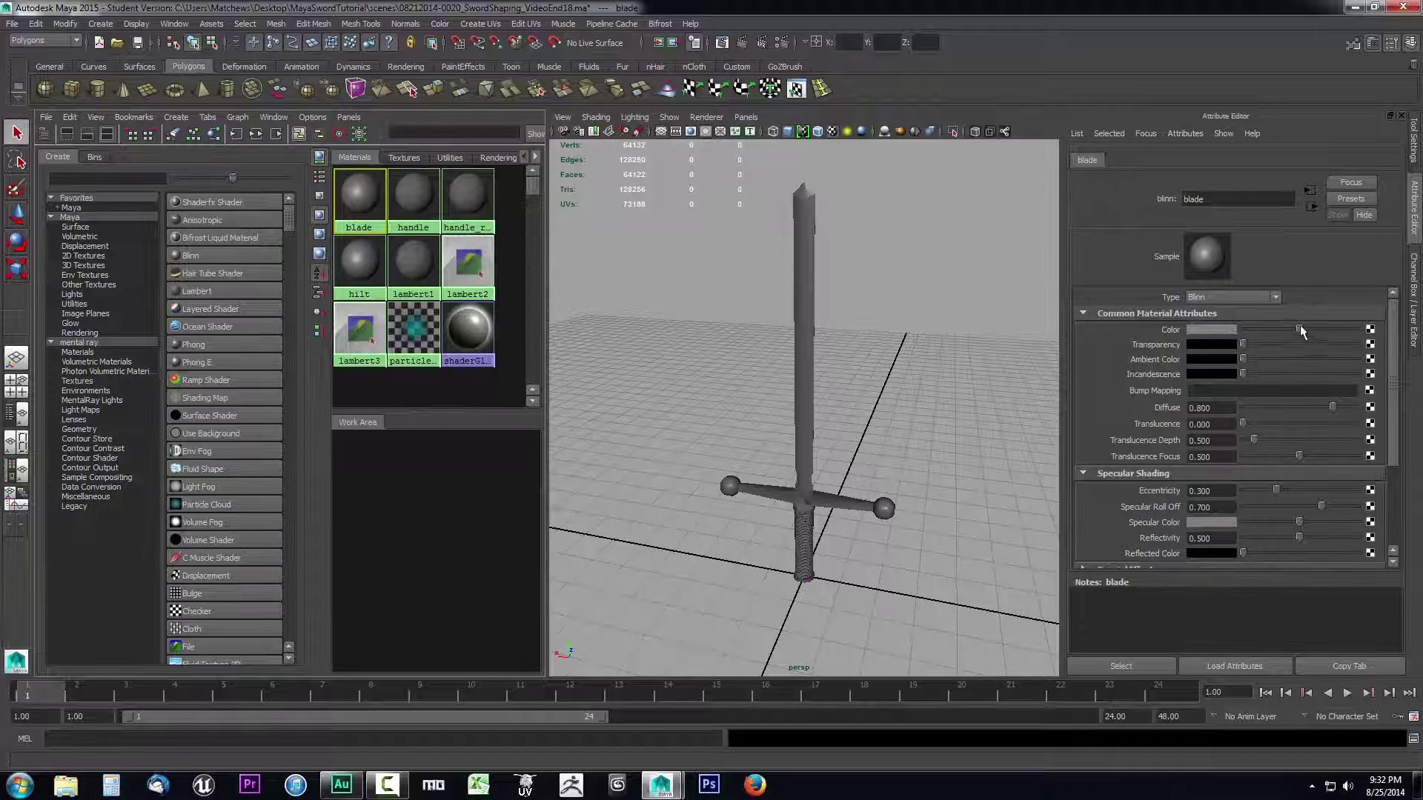
{"action": "left_click_drag", "start_coordinate": [1300, 326], "coordinate": [1335, 327]}
{"action": "scroll", "coordinate": [897, 366], "scroll_direction": "up", "scroll_amount": 3}
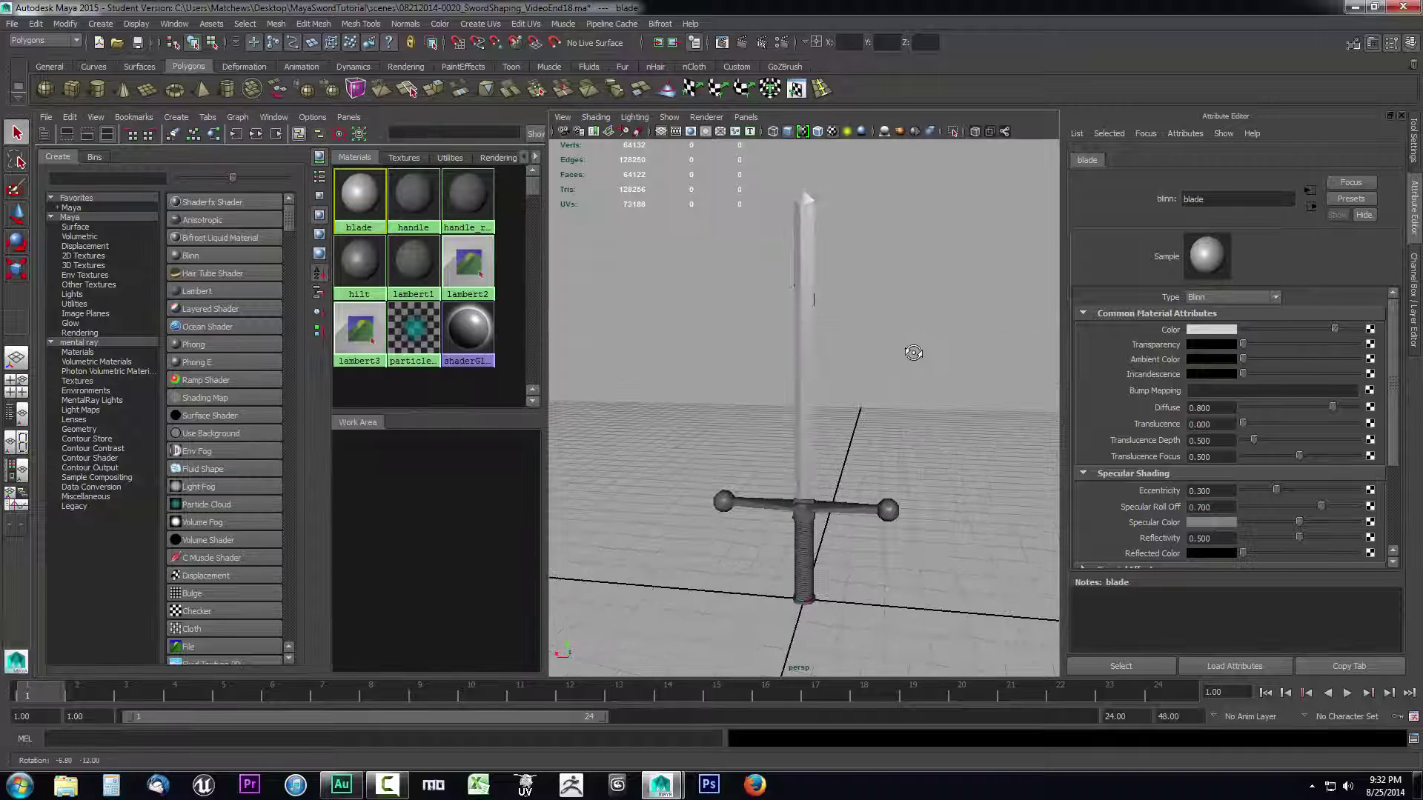
{"action": "left_click_drag", "start_coordinate": [905, 376], "coordinate": [942, 371], "text": "alt"}
{"action": "scroll", "coordinate": [919, 354], "scroll_direction": "down", "scroll_amount": 3}
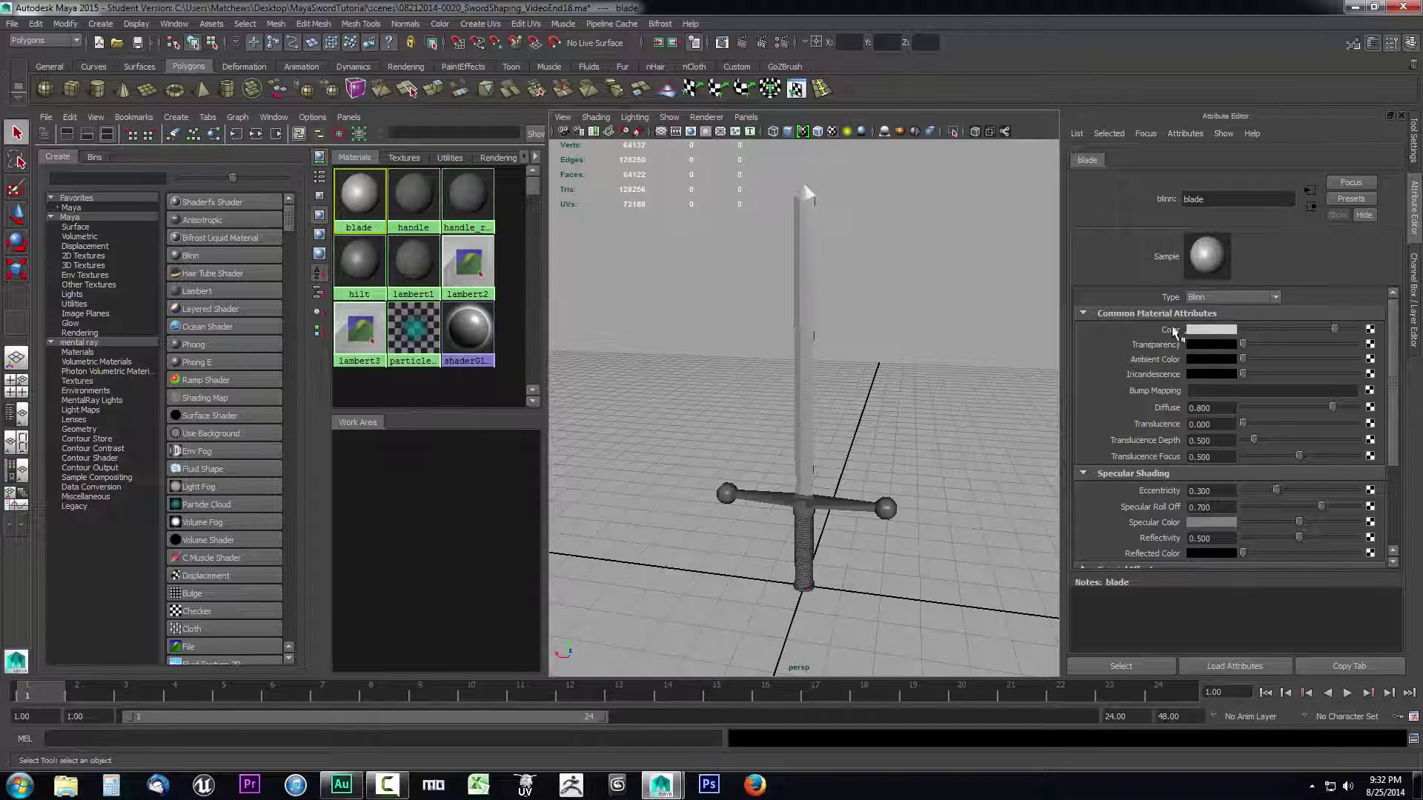
{"action": "left_click", "coordinate": [1221, 332]}
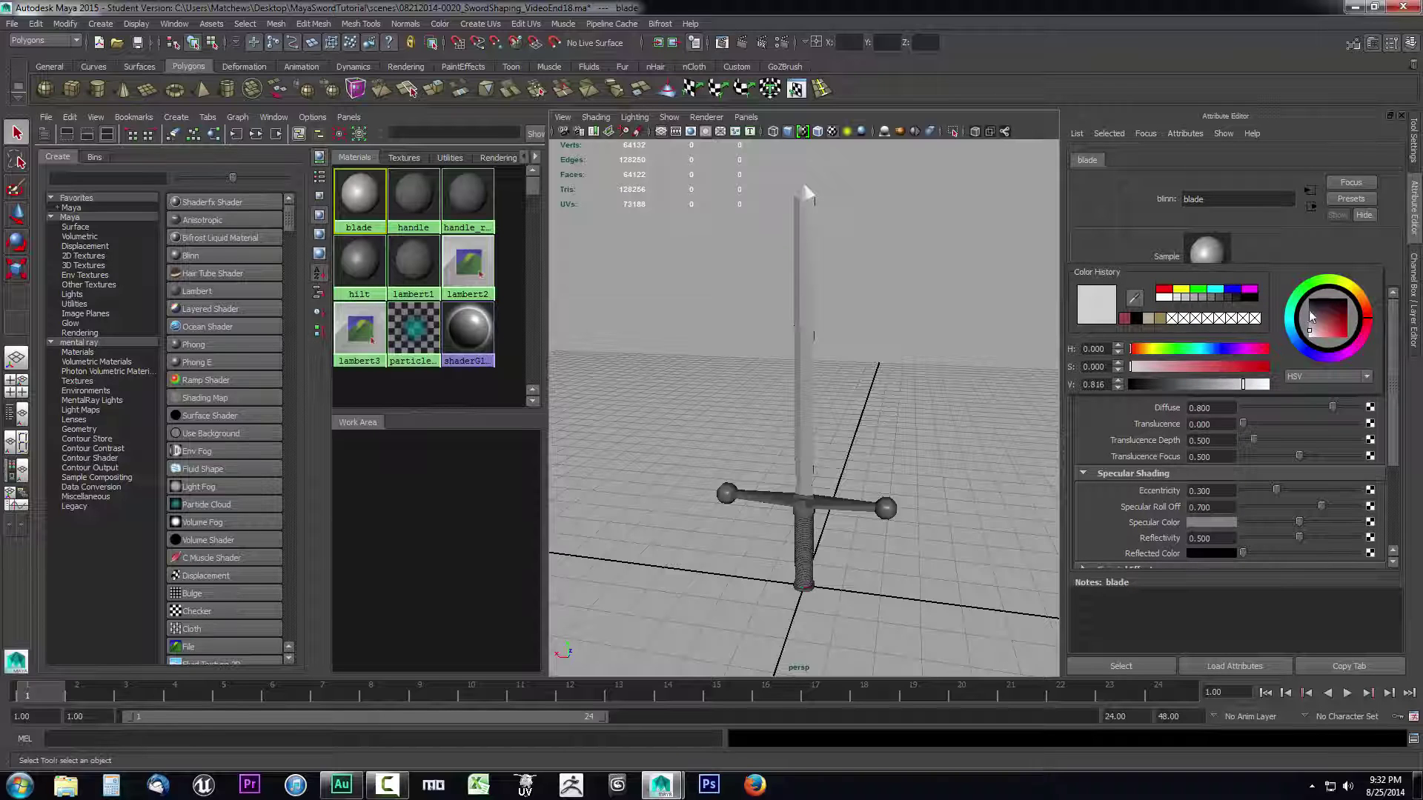
{"action": "left_click_drag", "start_coordinate": [1312, 319], "coordinate": [1368, 325]}
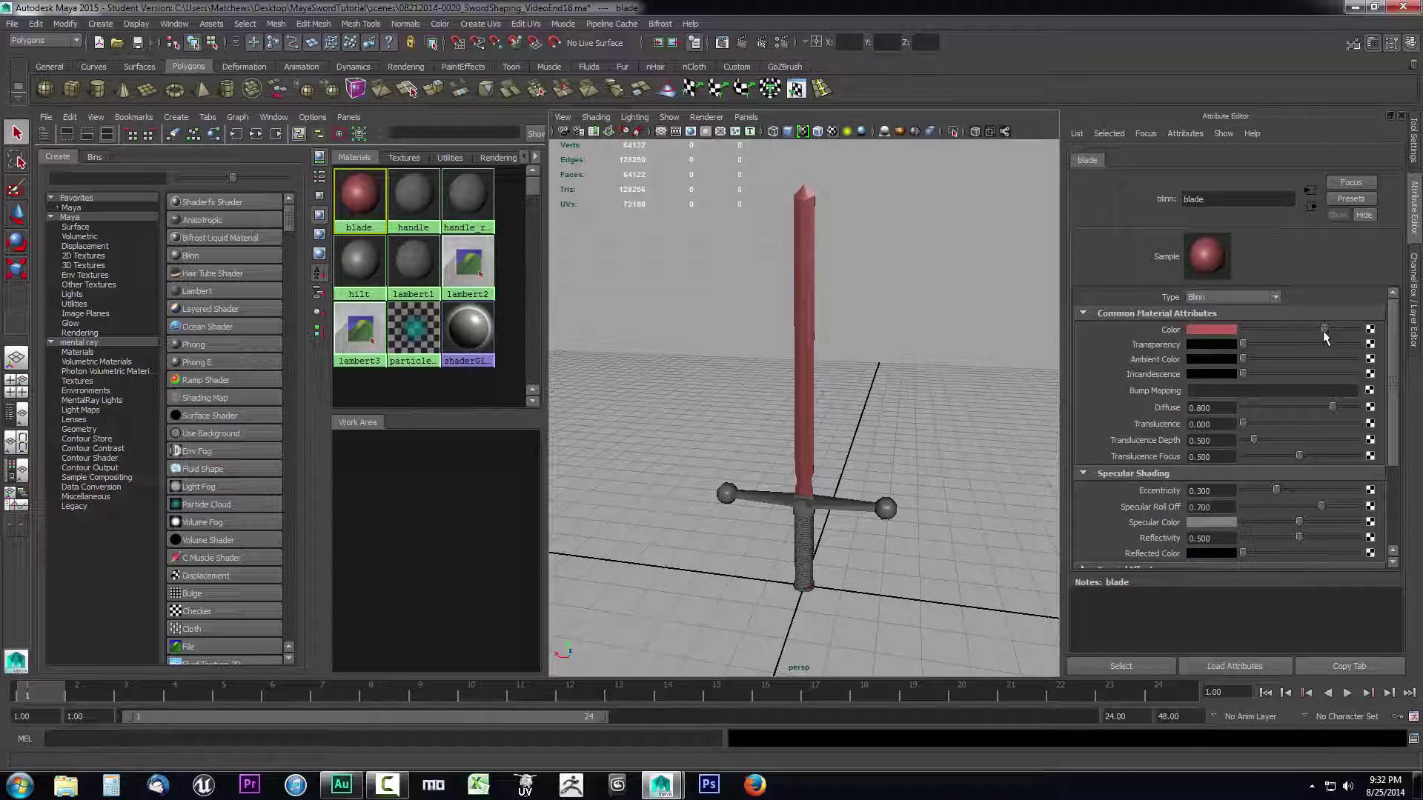
{"action": "mouse_move", "coordinate": [1324, 329]}
{"action": "left_mouse_down"}
{"action": "mouse_move", "coordinate": [1218, 329]}
{"action": "mouse_move", "coordinate": [1326, 332]}
{"action": "left_mouse_up"}
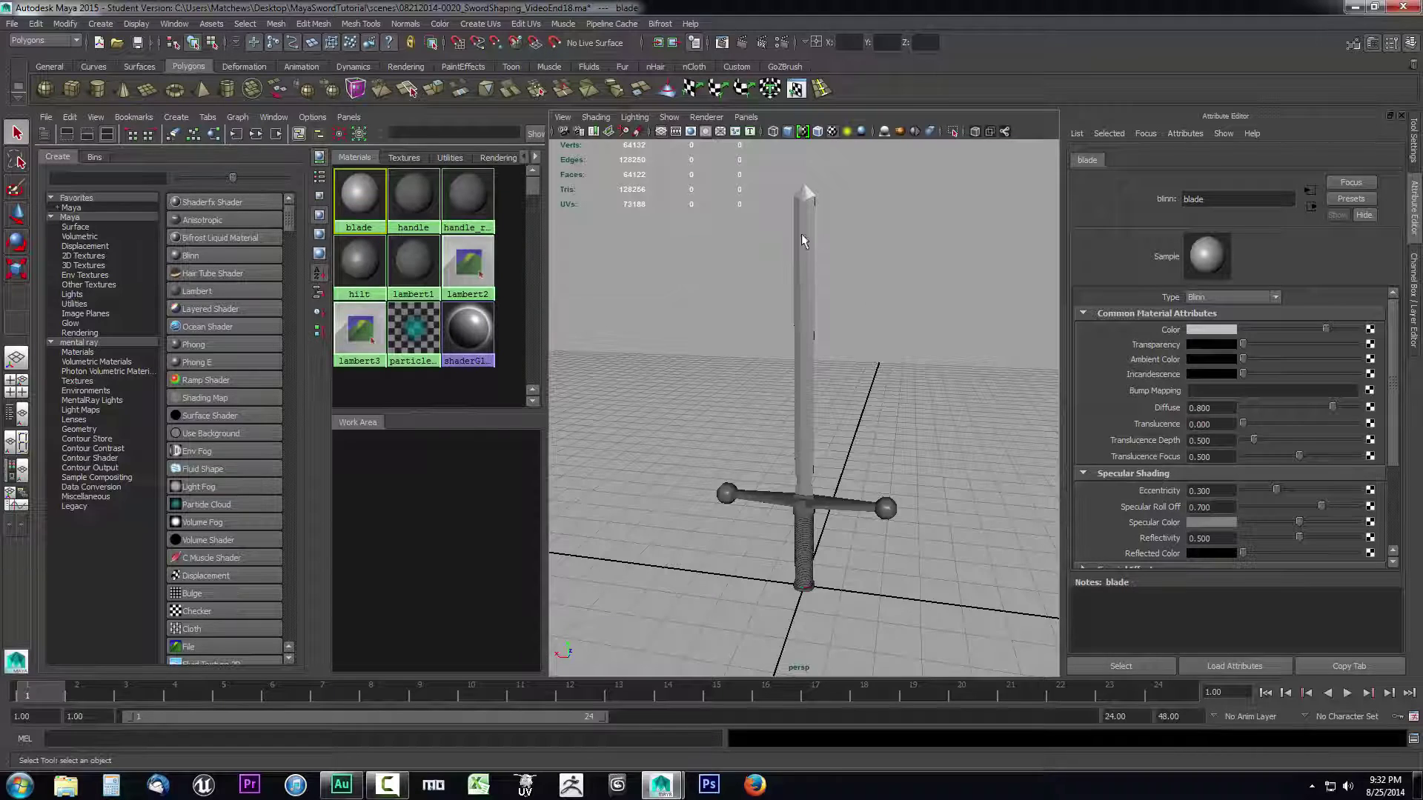
{"action": "left_click_drag", "start_coordinate": [931, 322], "coordinate": [960, 322], "text": "alt"}
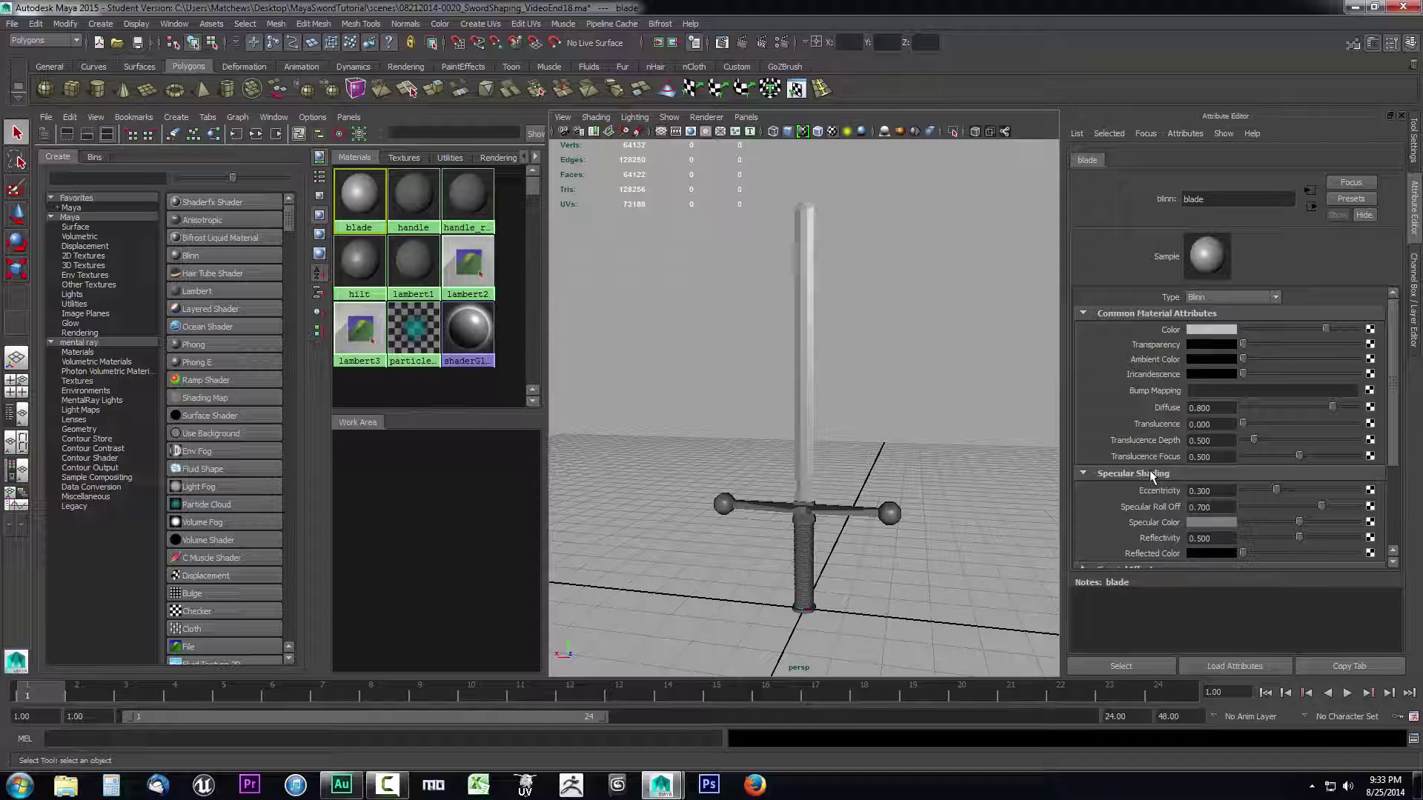
- Set blade Blinn Eccentricity 0.493, Specular Roll Off 0.947, Reflectivity 0.658, with grey reflected colour
{"action": "scroll", "coordinate": [1157, 512], "scroll_direction": "down", "scroll_amount": 2}
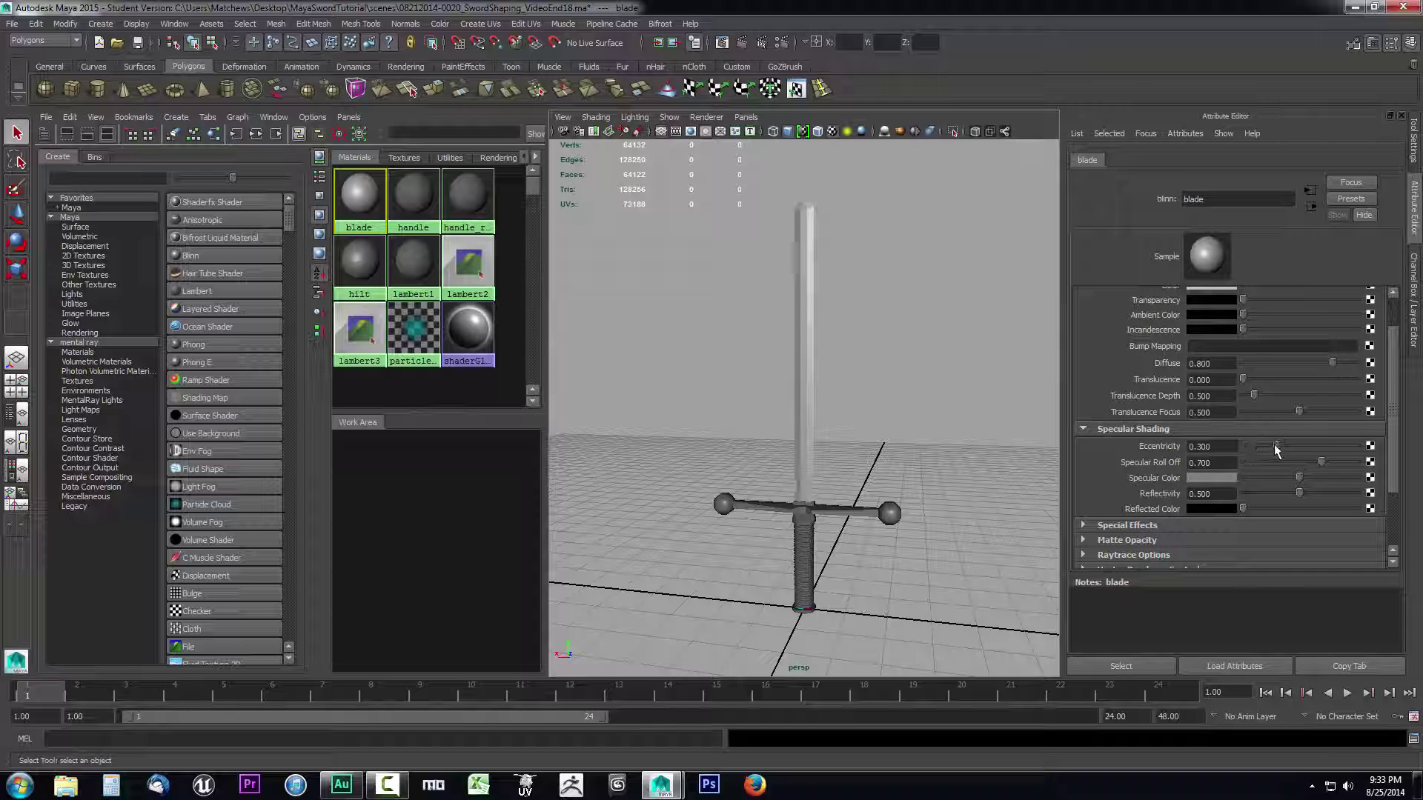
{"action": "left_click_drag", "start_coordinate": [1275, 447], "coordinate": [1352, 464]}
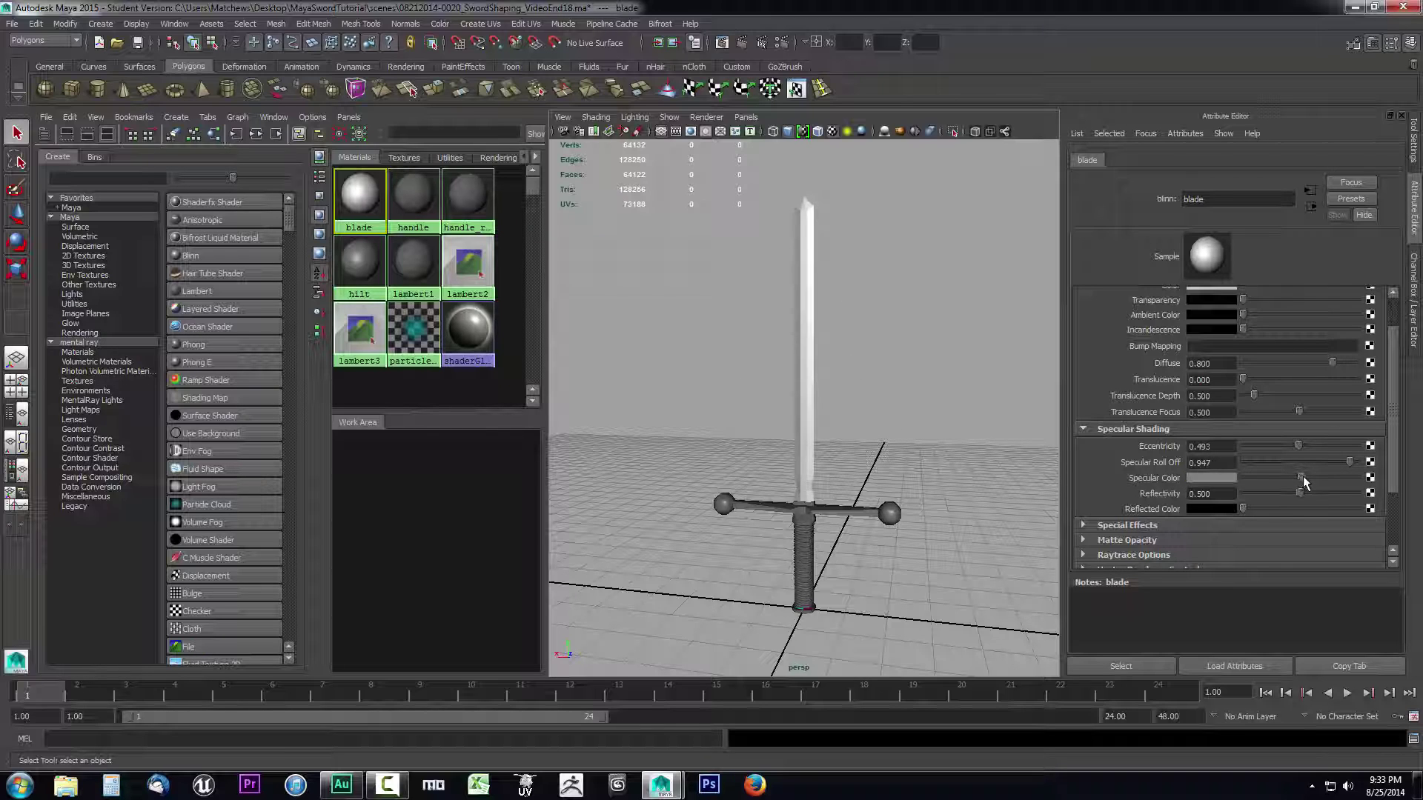
{"action": "mouse_move", "coordinate": [1303, 482]}
{"action": "left_mouse_down"}
{"action": "mouse_move", "coordinate": [1332, 493]}
{"action": "mouse_move", "coordinate": [1288, 493]}
{"action": "mouse_move", "coordinate": [1360, 493]}
{"action": "mouse_move", "coordinate": [1318, 497]}
{"action": "left_mouse_up"}
{"action": "left_click_drag", "start_coordinate": [848, 395], "coordinate": [899, 398], "text": "alt"}
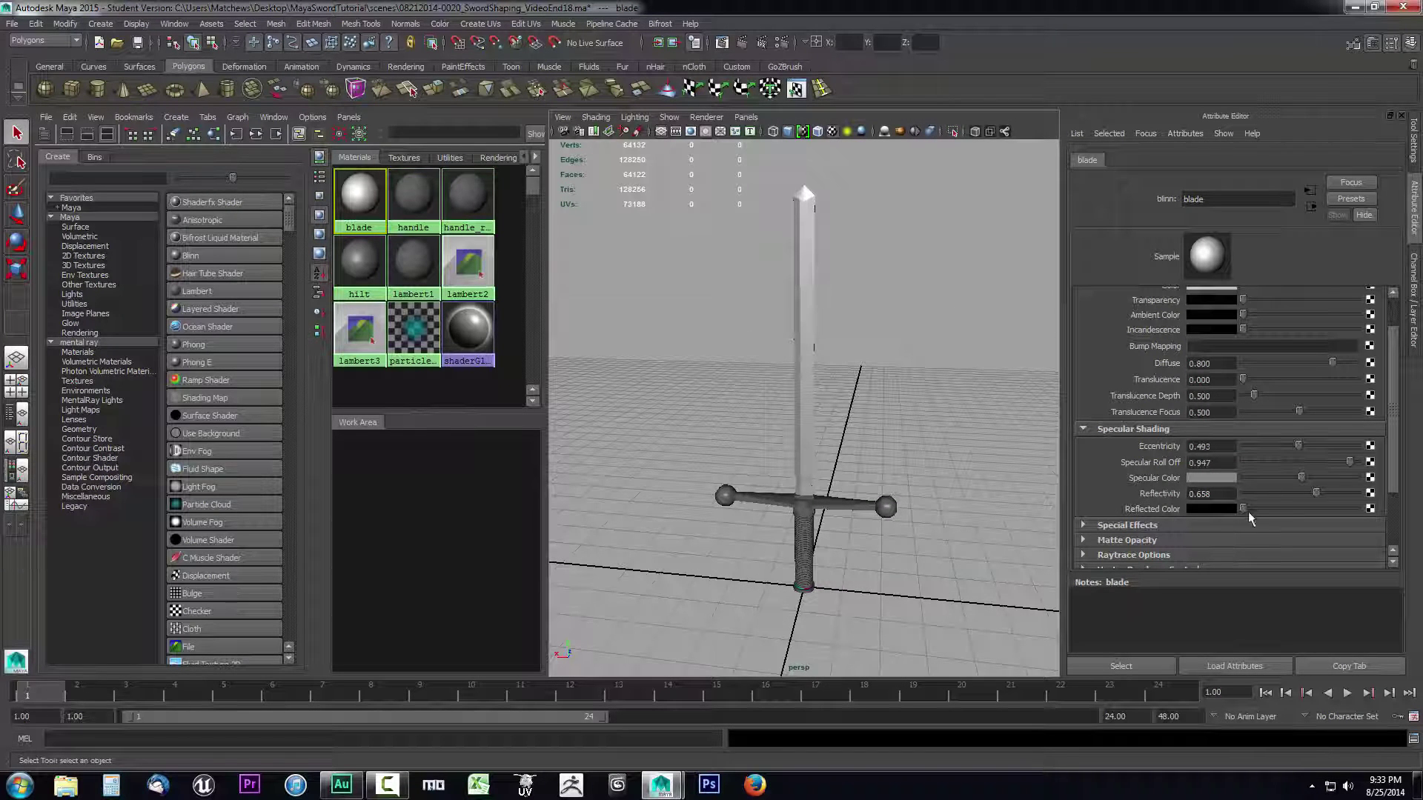
{"action": "left_click_drag", "start_coordinate": [1243, 509], "coordinate": [1264, 509]}
{"action": "mouse_move", "coordinate": [965, 392]}
{"action": "left_mouse_down", "text": "alt"}
{"action": "mouse_move", "coordinate": [962, 376]}
{"action": "mouse_move", "coordinate": [960, 397]}
{"action": "left_mouse_up", "text": "alt"}
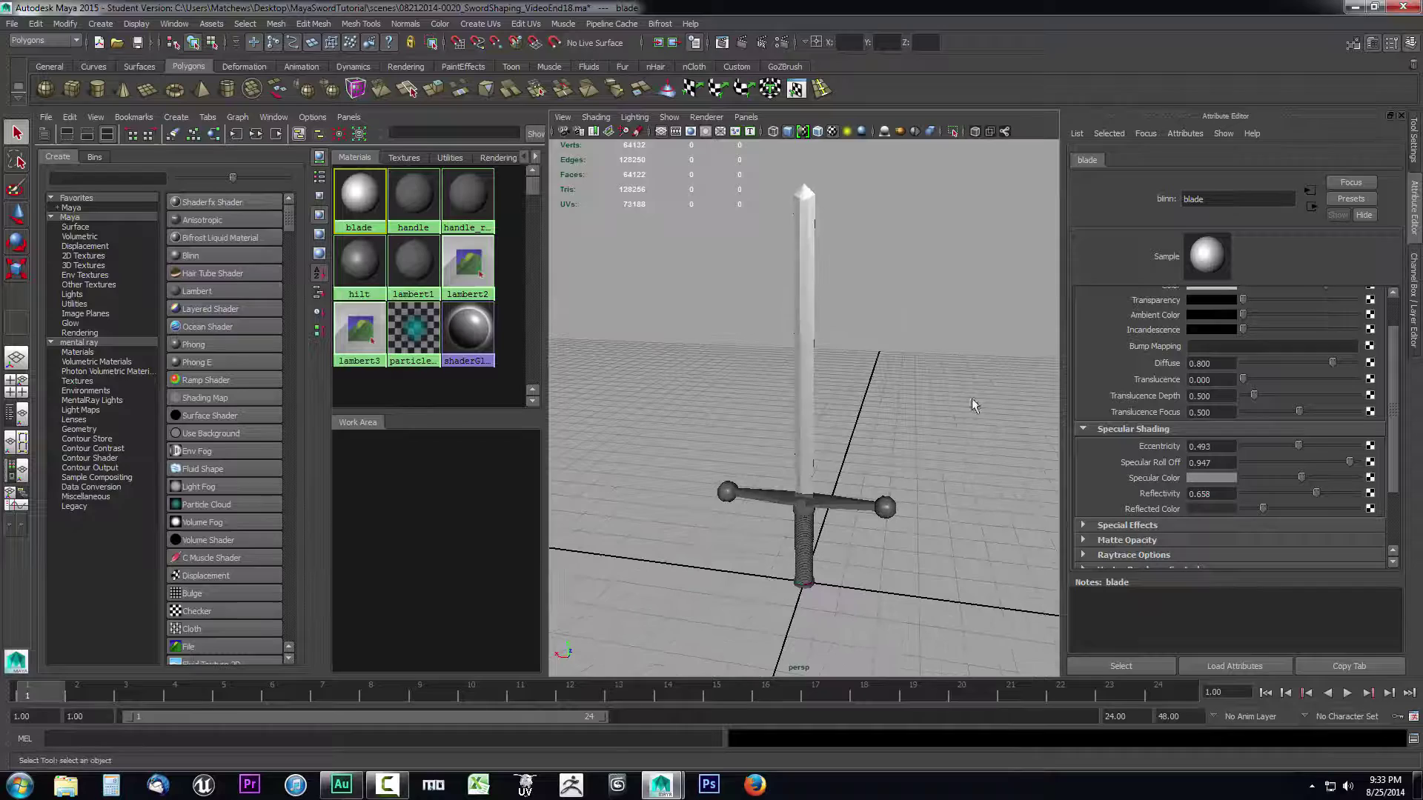
{"action": "scroll", "coordinate": [956, 455], "scroll_direction": "up", "scroll_amount": 3}
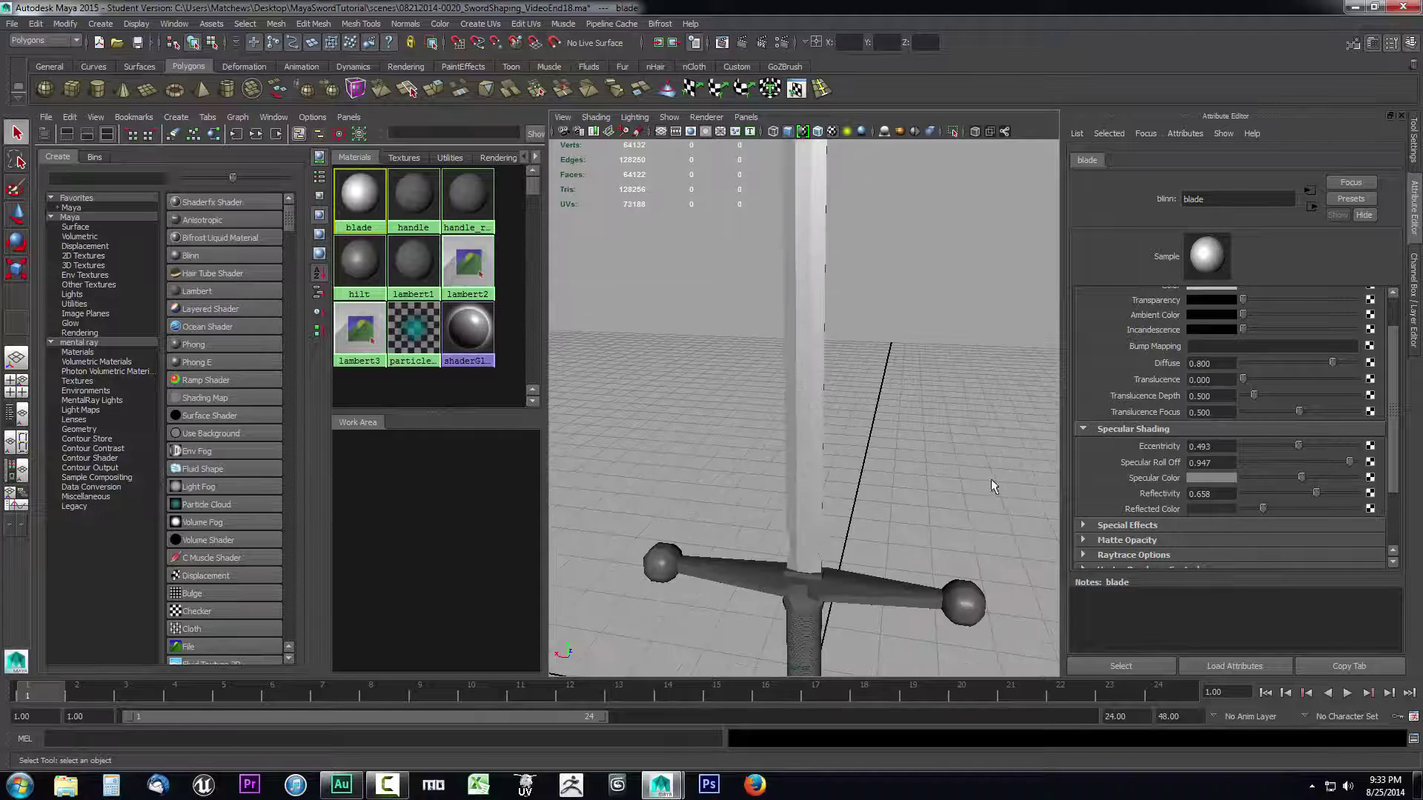
{"action": "middle_click_drag", "start_coordinate": [989, 479], "coordinate": [953, 413], "text": "alt"}
{"action": "scroll", "coordinate": [953, 413], "scroll_direction": "up", "scroll_amount": 2}
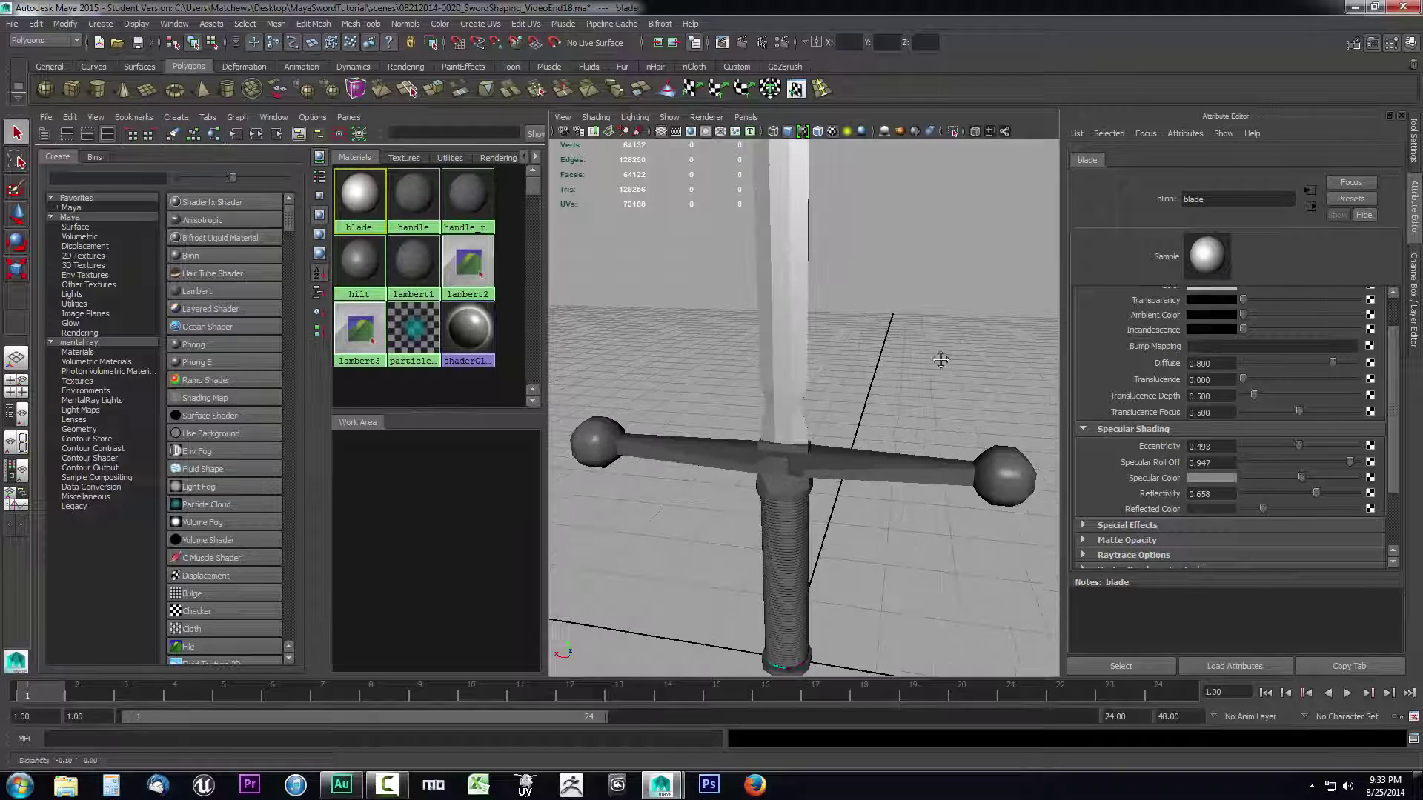
{"action": "left_click_drag", "start_coordinate": [953, 413], "coordinate": [941, 349], "text": "alt"}
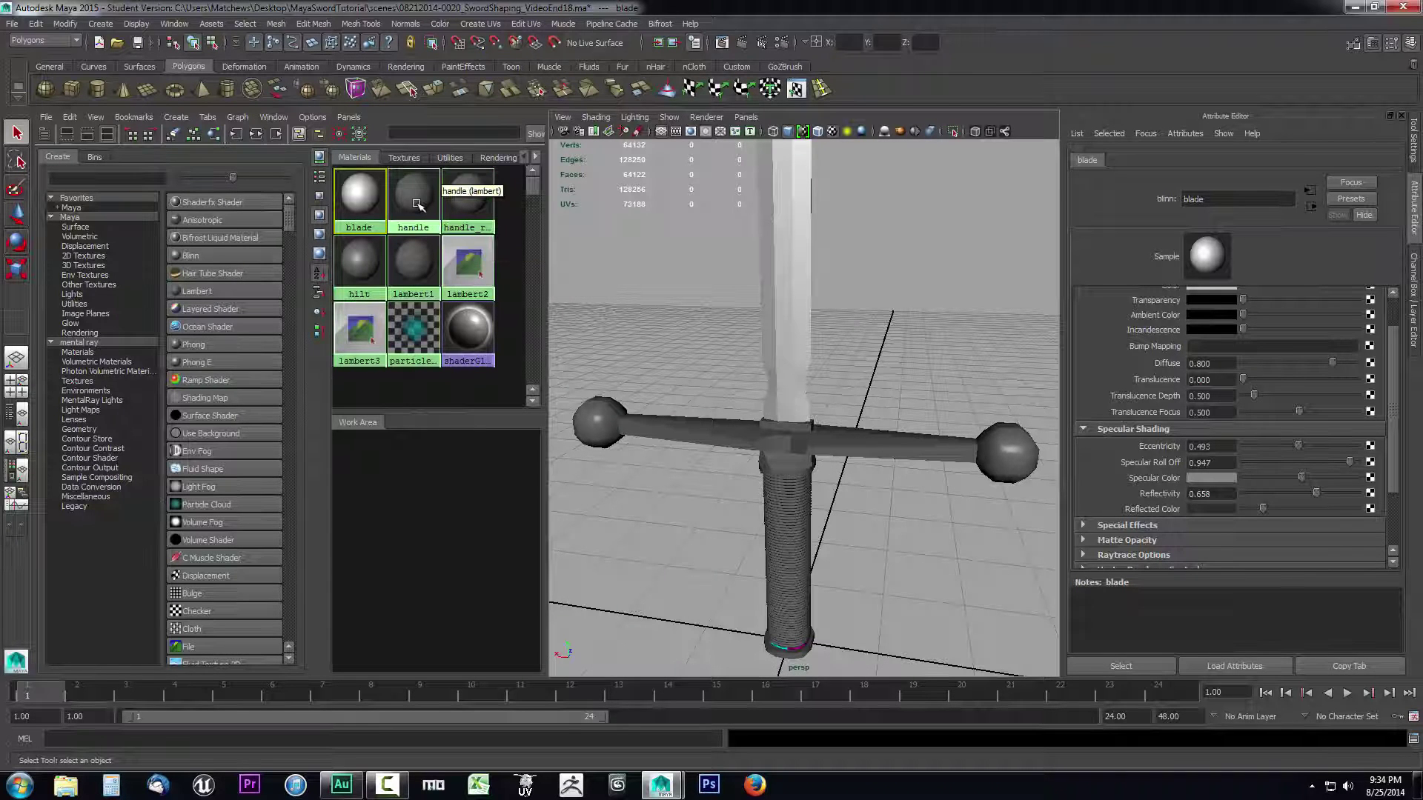
{"action": "left_click", "coordinate": [358, 261]}
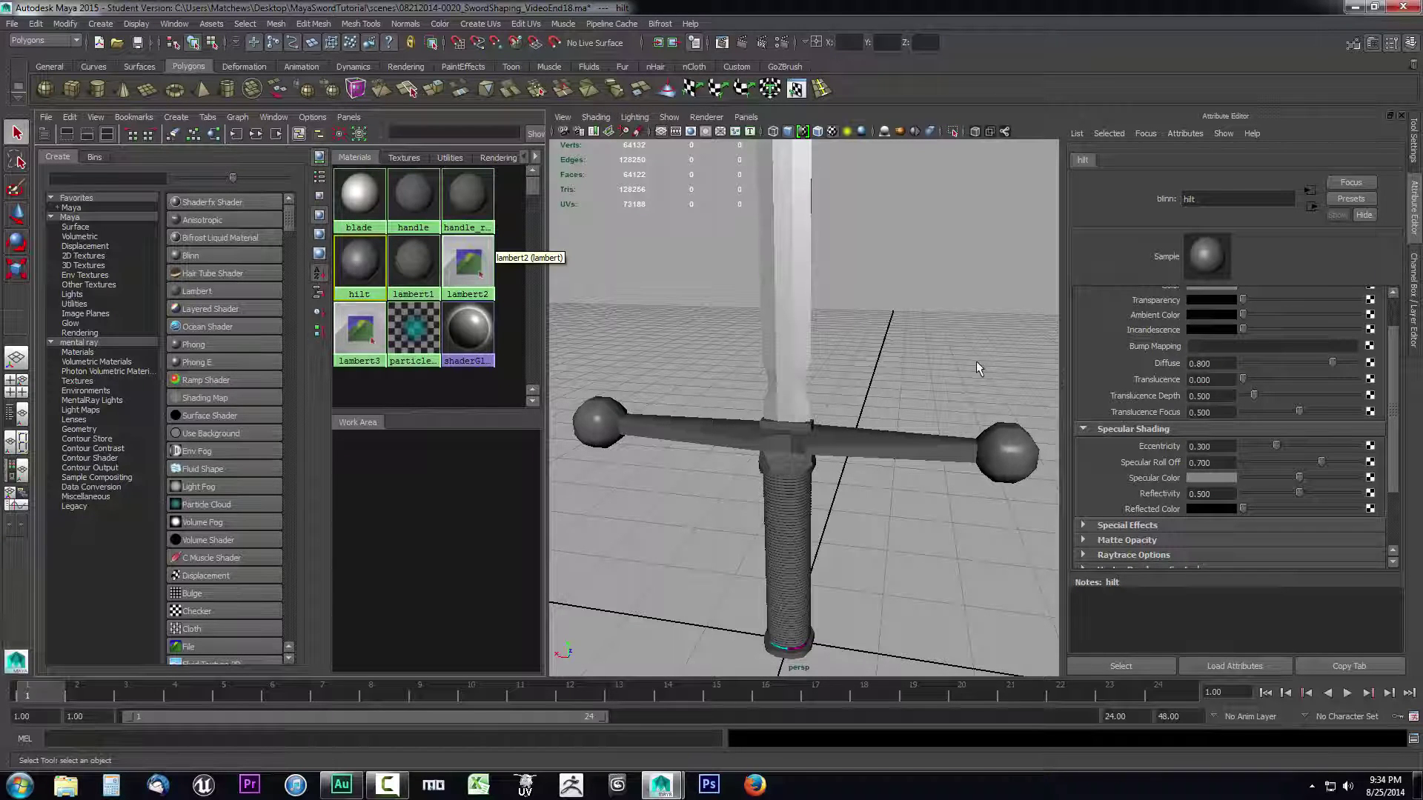
- Change the hilt material's Color from grey to an olive yellow-green in the colour wheel
{"action": "scroll", "coordinate": [1206, 378], "scroll_direction": "up", "scroll_amount": 2}
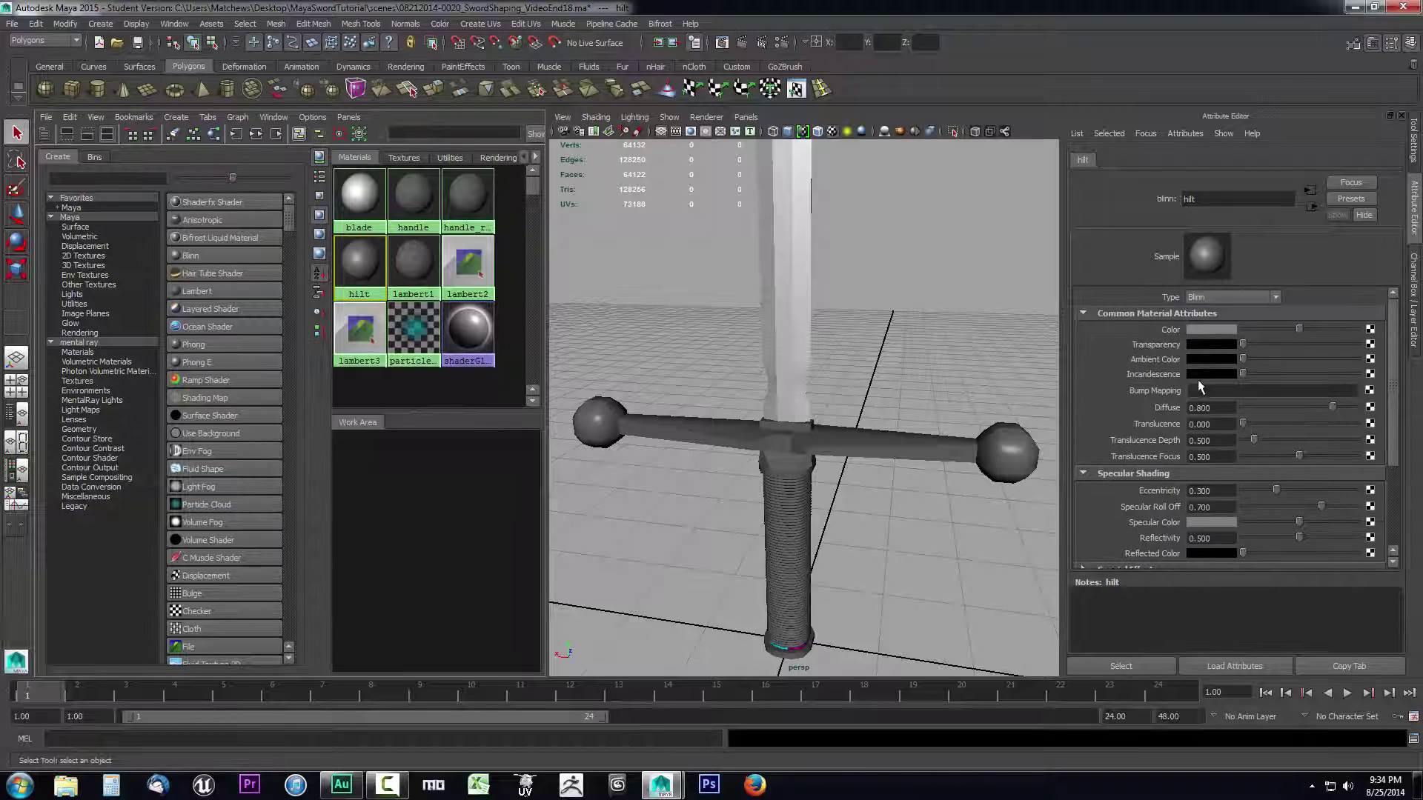
{"action": "left_click", "coordinate": [1209, 327]}
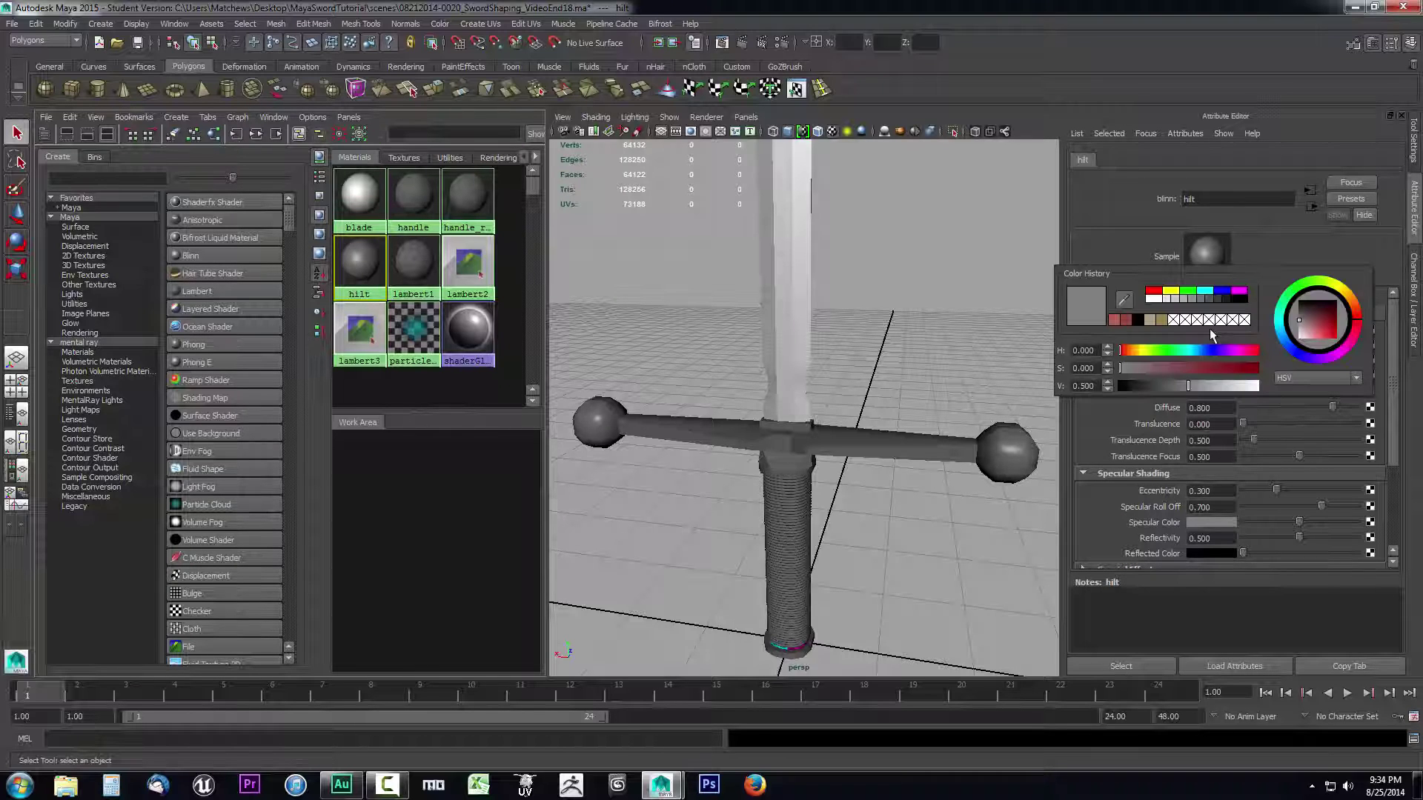
{"action": "left_click", "coordinate": [1318, 320]}
{"action": "mouse_move", "coordinate": [1352, 300]}
{"action": "left_mouse_down"}
{"action": "mouse_move", "coordinate": [1312, 282]}
{"action": "mouse_move", "coordinate": [1341, 289]}
{"action": "mouse_move", "coordinate": [1319, 327]}
{"action": "left_mouse_up"}
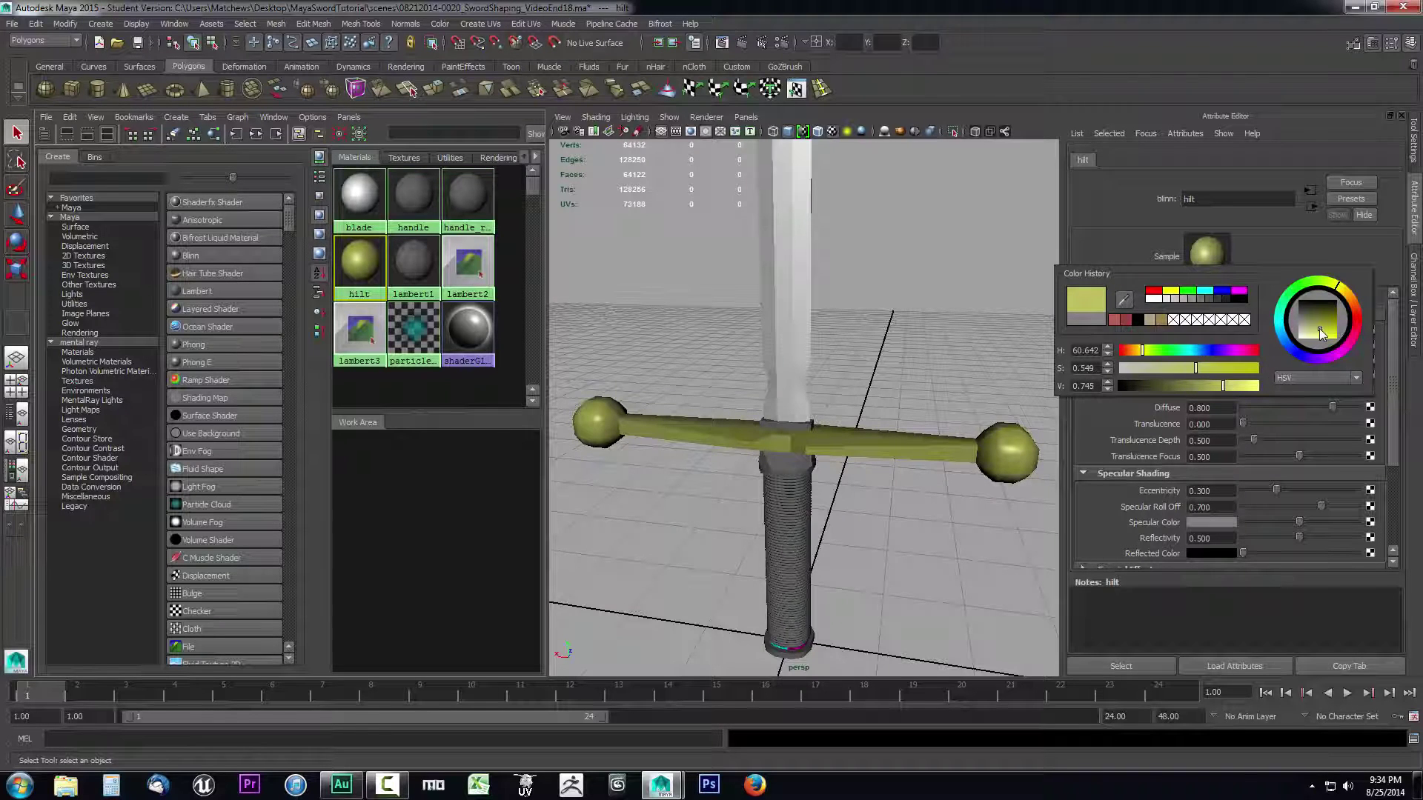
{"action": "mouse_move", "coordinate": [896, 265]}
{"action": "left_mouse_down", "text": "alt"}
{"action": "mouse_move", "coordinate": [913, 269]}
{"action": "mouse_move", "coordinate": [705, 287]}
{"action": "mouse_move", "coordinate": [673, 235]}
{"action": "mouse_move", "coordinate": [775, 289]}
{"action": "mouse_move", "coordinate": [965, 270]}
{"action": "mouse_move", "coordinate": [914, 264]}
{"action": "left_mouse_up", "text": "alt"}
{"action": "left_click_drag", "start_coordinate": [1022, 359], "coordinate": [902, 424], "text": "alt"}
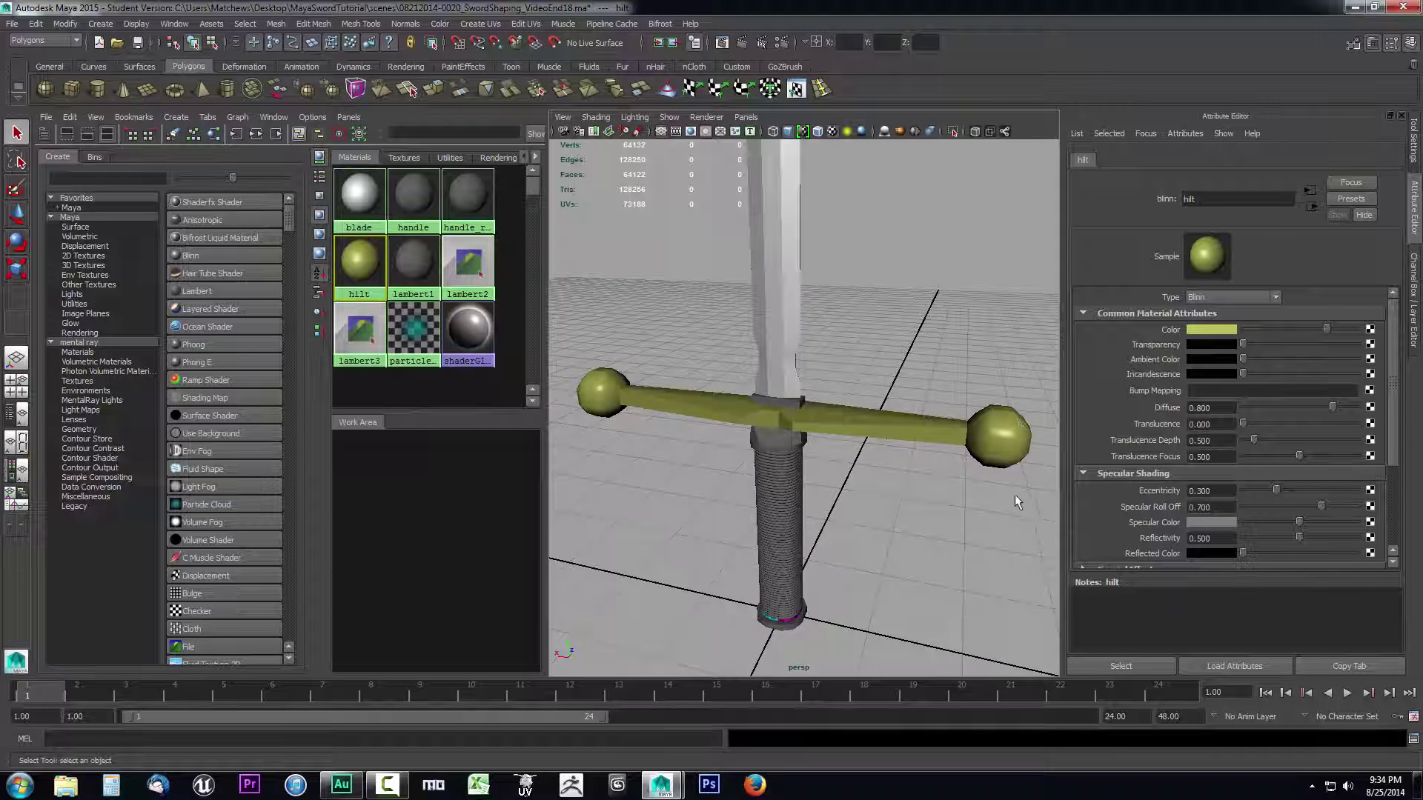
- Set the hilt Blinn's Eccentricity to 0.638 and Specular Roll Off to 0.546, lightening its specular colour
{"action": "scroll", "coordinate": [1128, 451], "scroll_direction": "down", "scroll_amount": 2}
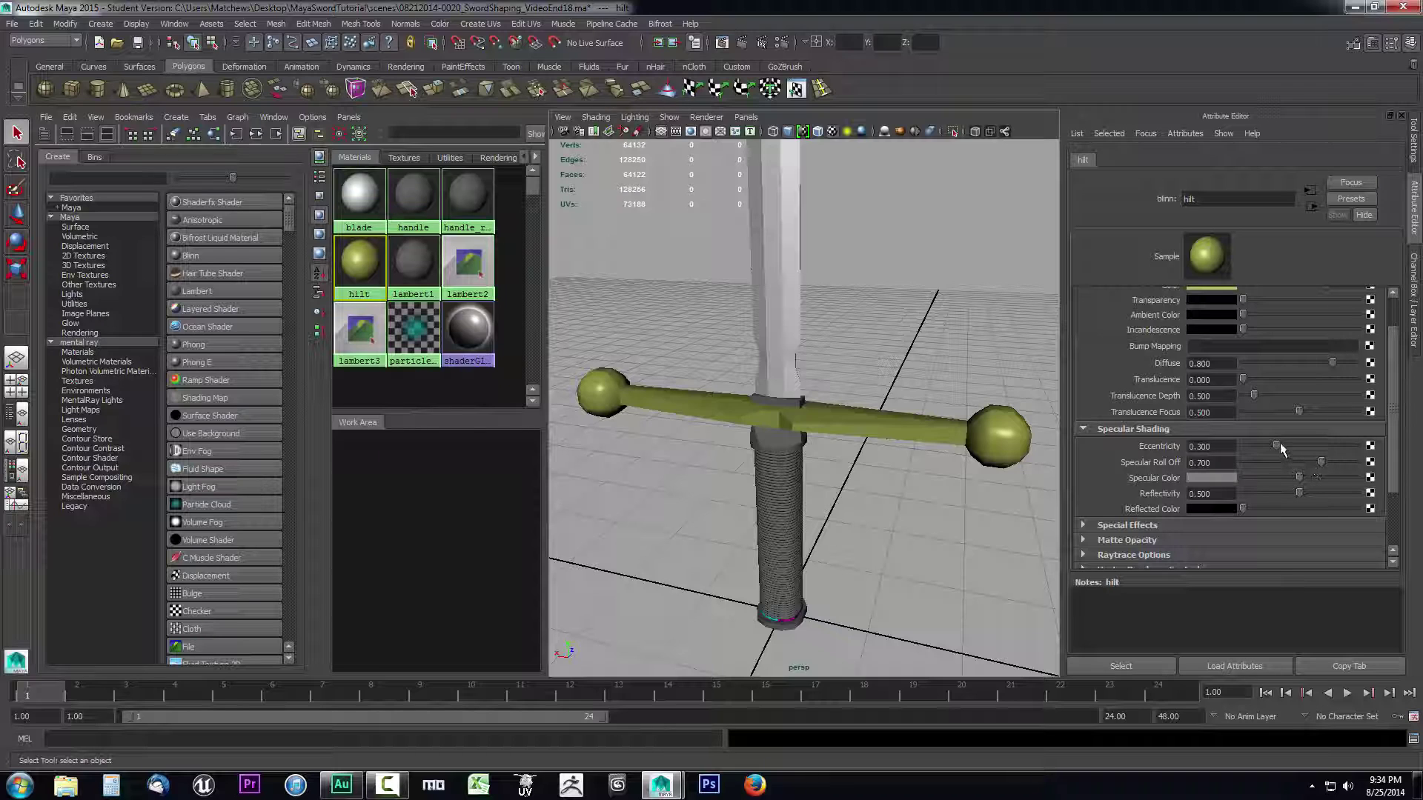
{"action": "mouse_move", "coordinate": [1282, 446]}
{"action": "left_mouse_down"}
{"action": "mouse_move", "coordinate": [1338, 462]}
{"action": "mouse_move", "coordinate": [1298, 461]}
{"action": "mouse_move", "coordinate": [1315, 450]}
{"action": "mouse_move", "coordinate": [1303, 461]}
{"action": "mouse_move", "coordinate": [1323, 477]}
{"action": "mouse_move", "coordinate": [1296, 476]}
{"action": "mouse_move", "coordinate": [1335, 473]}
{"action": "mouse_move", "coordinate": [1315, 474]}
{"action": "left_mouse_up"}
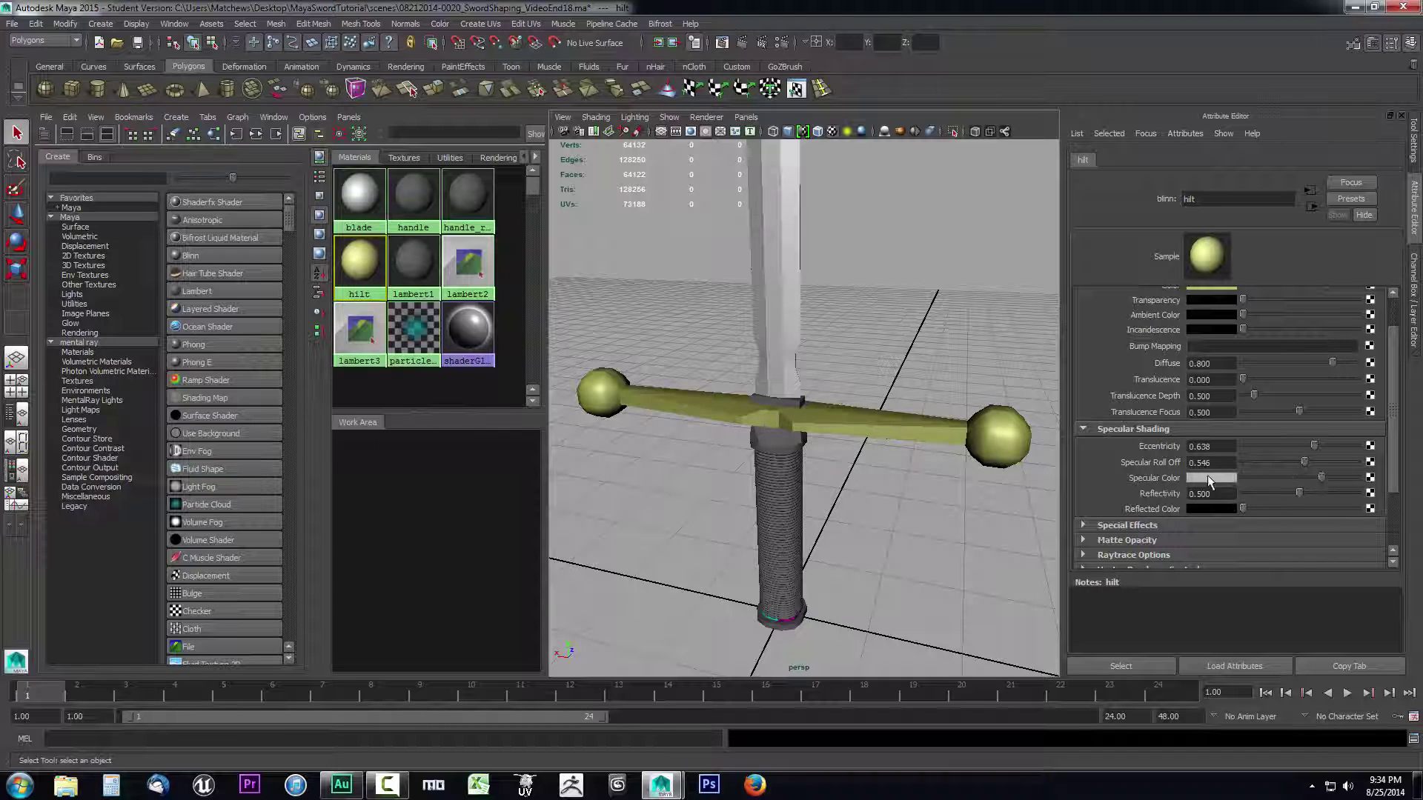
{"action": "scroll", "coordinate": [1219, 415], "scroll_direction": "up", "scroll_amount": 2}
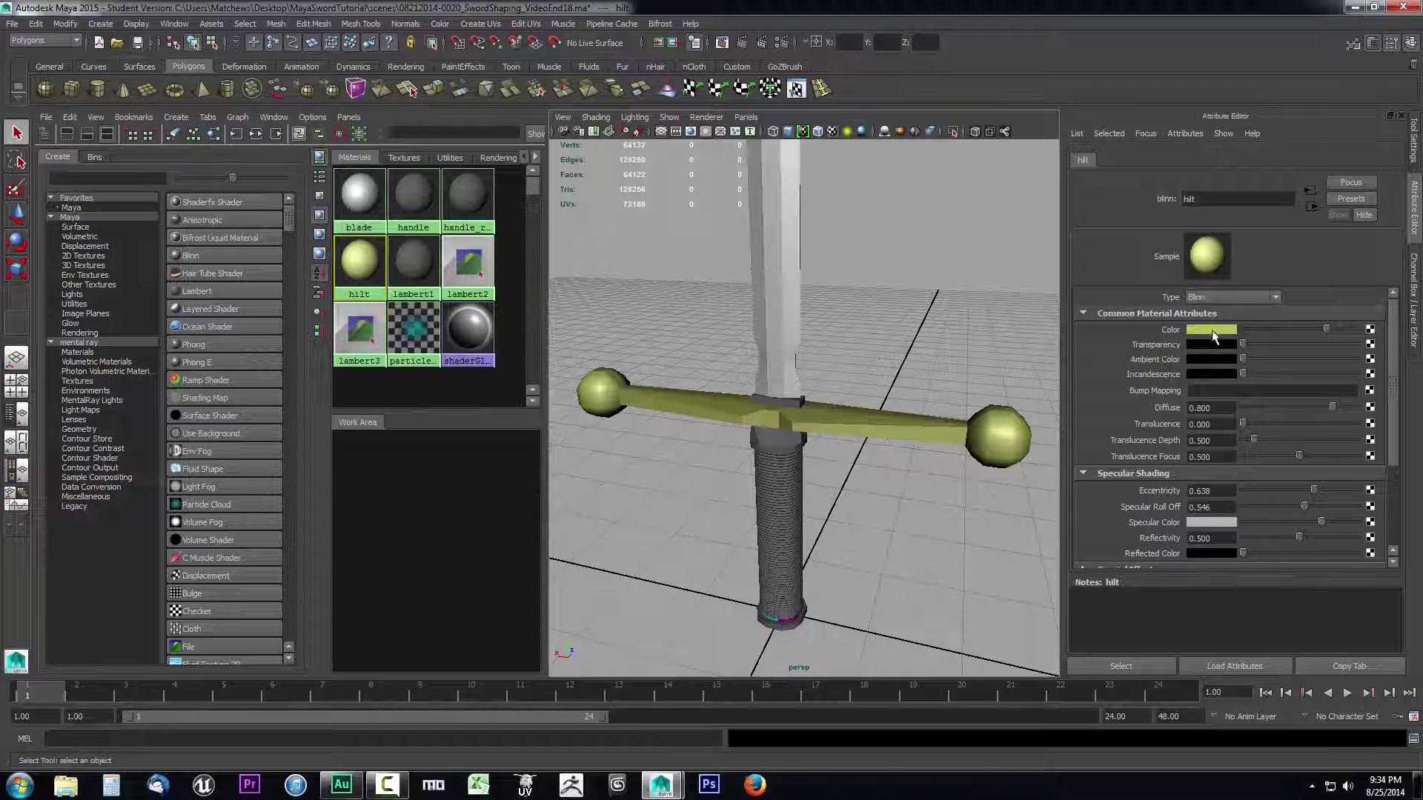
{"action": "scroll", "coordinate": [1151, 439], "scroll_direction": "down", "scroll_amount": 2}
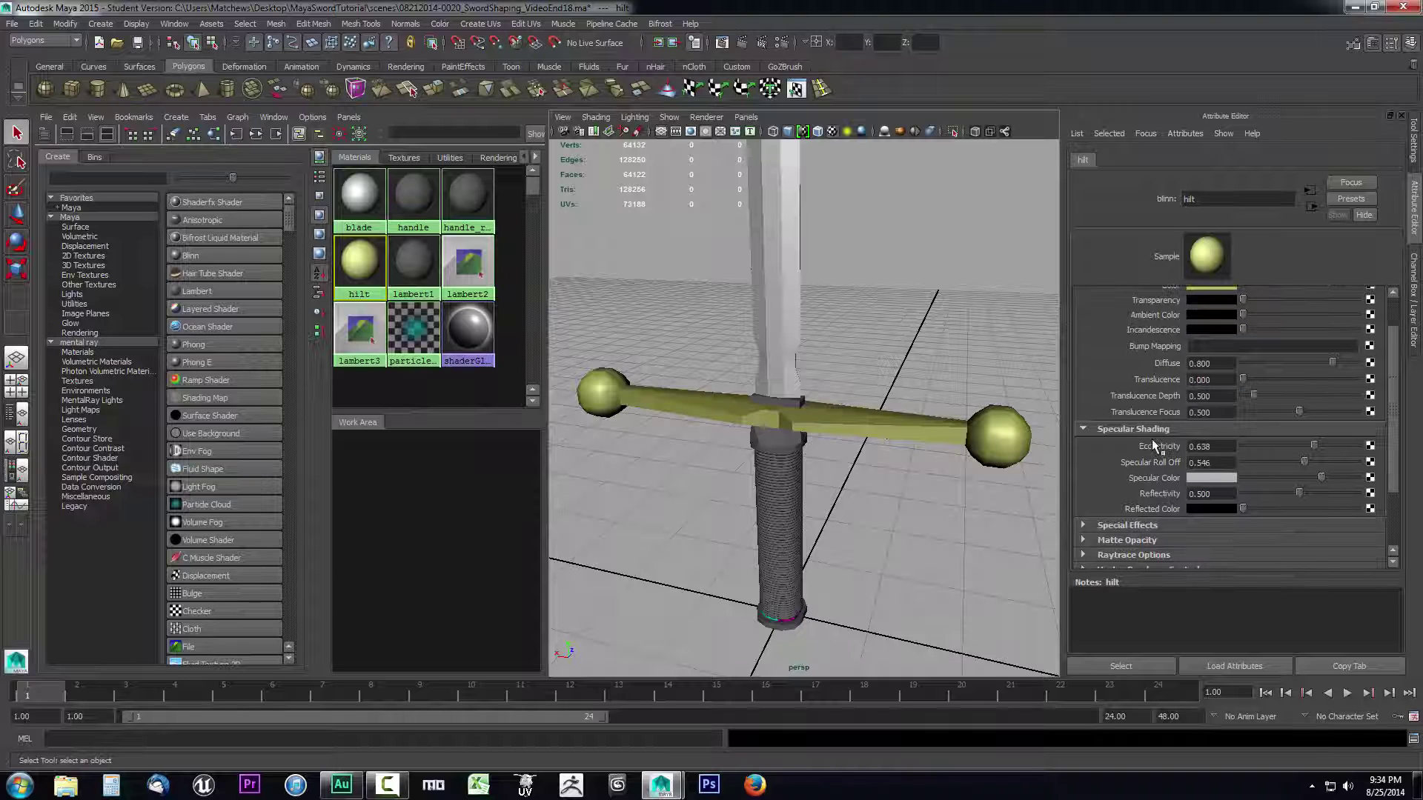
- Make the hilt's Specular Color yellow-green and raise its Reflected Color, with Reflectivity at 0.500
{"action": "left_click", "coordinate": [1208, 478]}
{"action": "left_click_drag", "start_coordinate": [1325, 478], "coordinate": [1334, 437]}
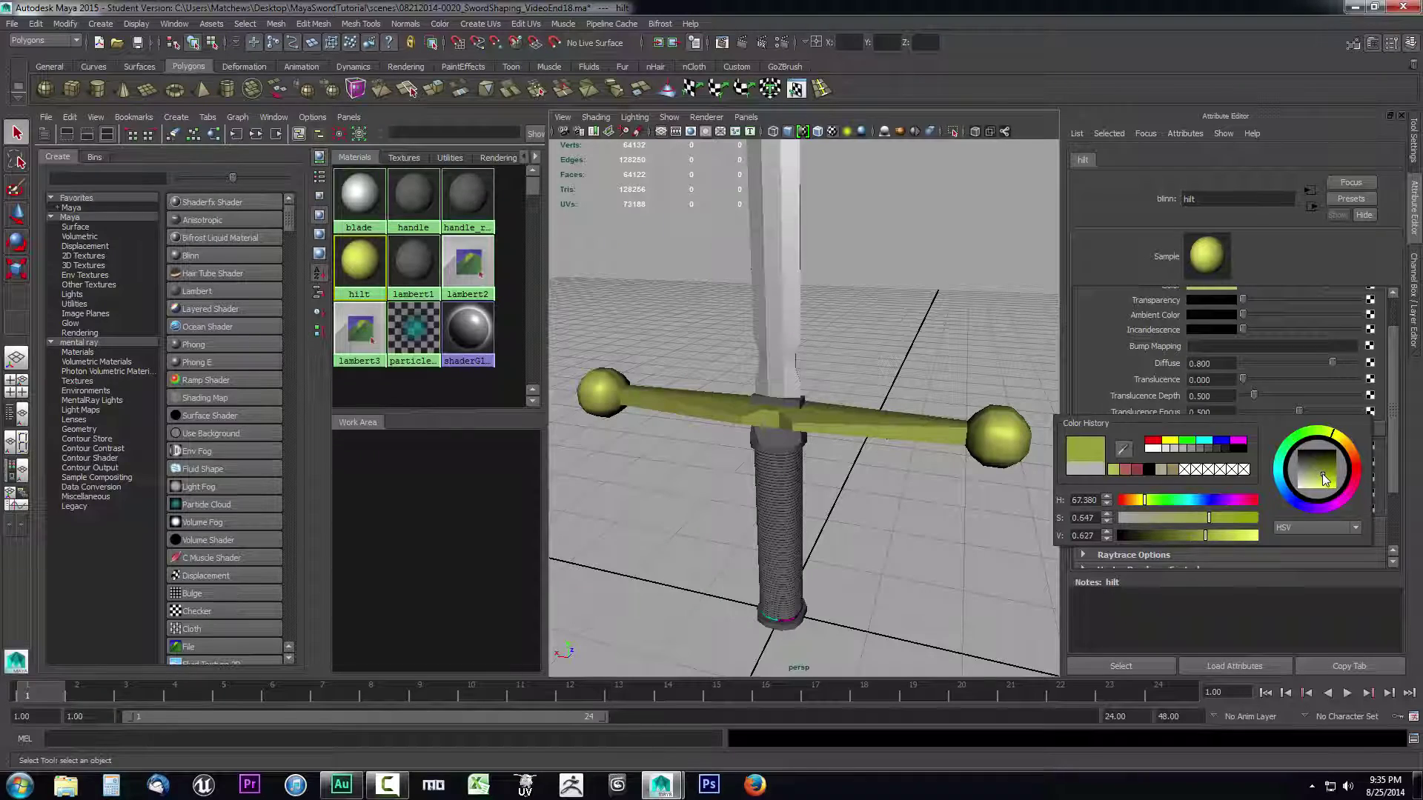
{"action": "left_click_drag", "start_coordinate": [933, 506], "coordinate": [912, 483], "text": "alt"}
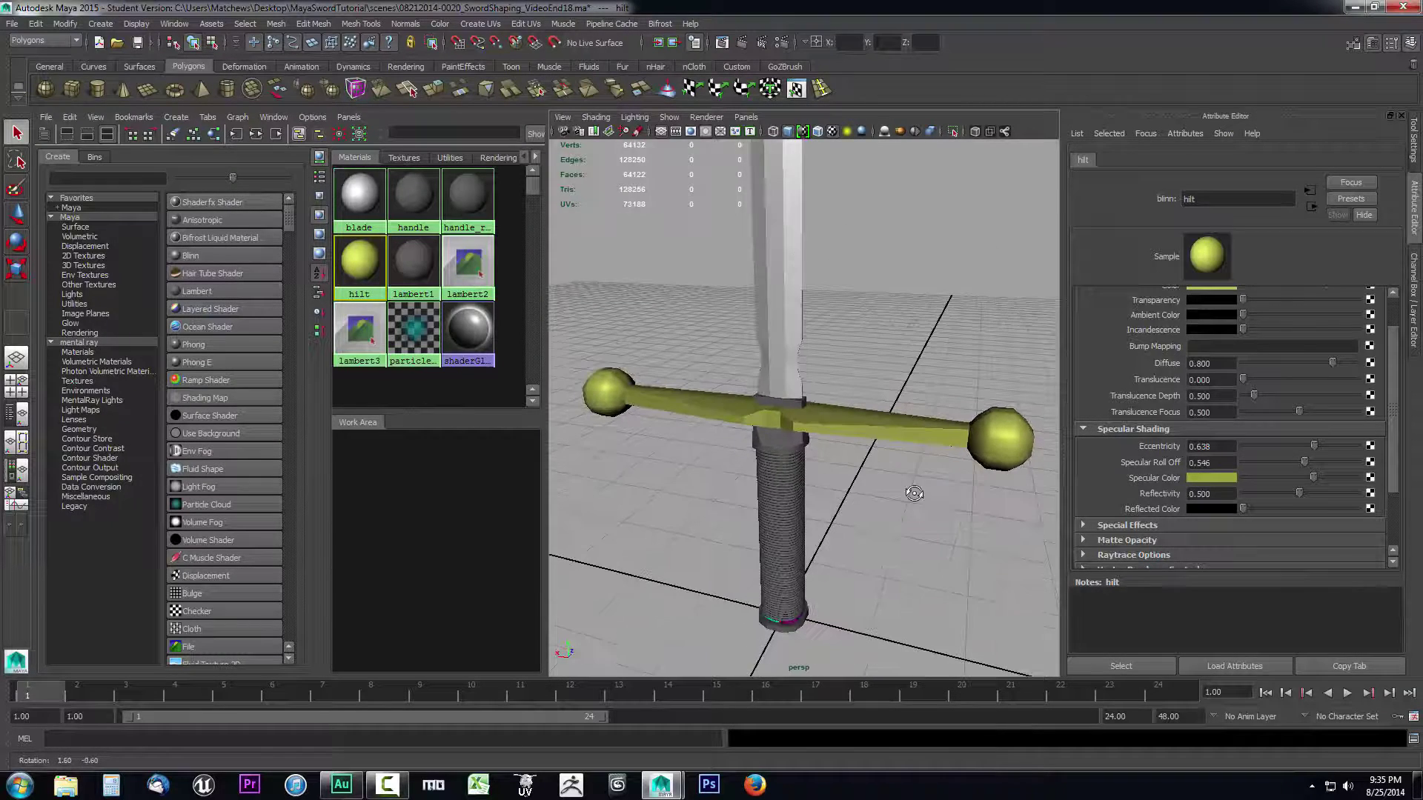
{"action": "left_click_drag", "start_coordinate": [1242, 509], "coordinate": [1268, 509]}
{"action": "mouse_move", "coordinate": [936, 562]}
{"action": "left_mouse_down", "text": "alt"}
{"action": "mouse_move", "coordinate": [935, 498]}
{"action": "mouse_move", "coordinate": [940, 562]}
{"action": "left_mouse_up", "text": "alt"}
{"action": "scroll", "coordinate": [1156, 478], "scroll_direction": "up", "scroll_amount": 2}
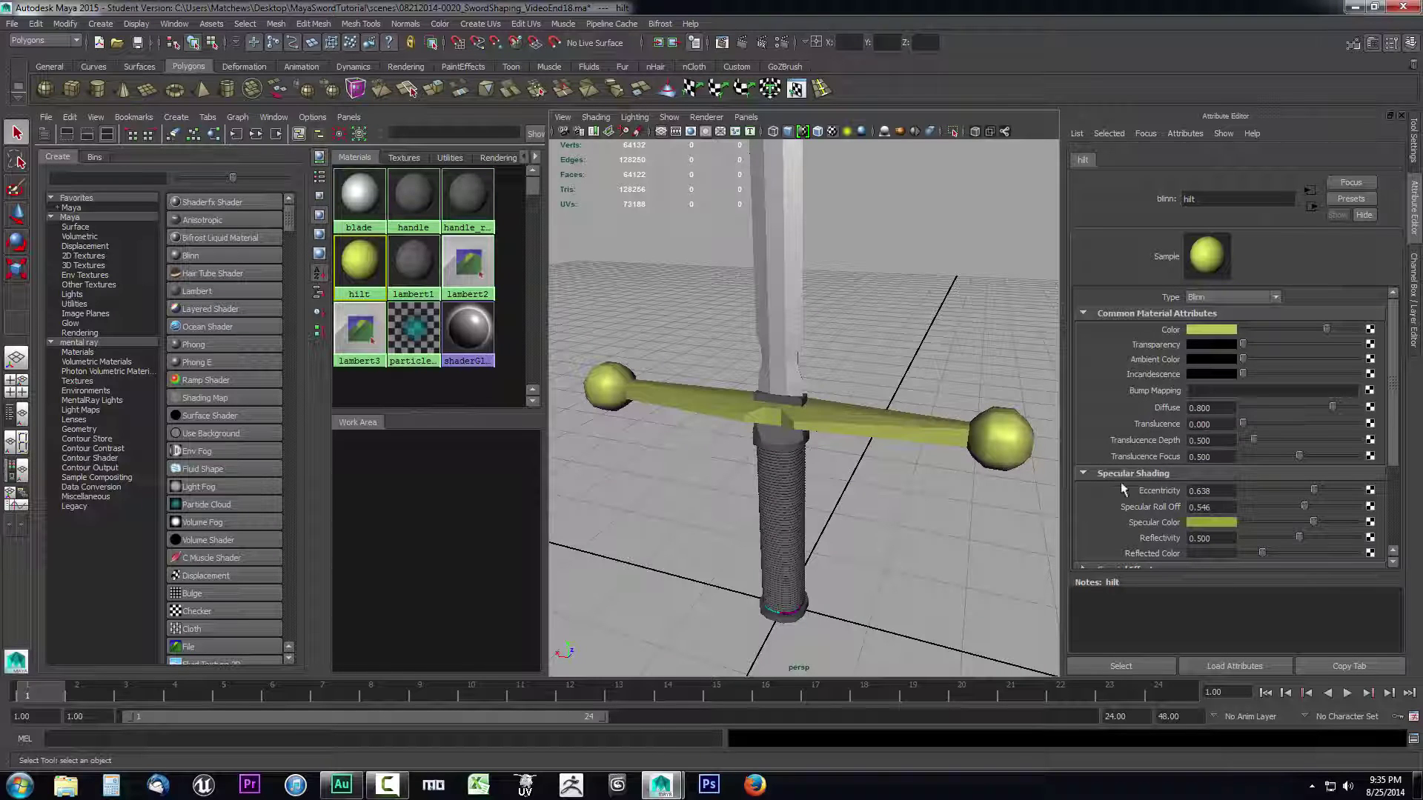
{"action": "scroll", "coordinate": [1122, 489], "scroll_direction": "down", "scroll_amount": 3}
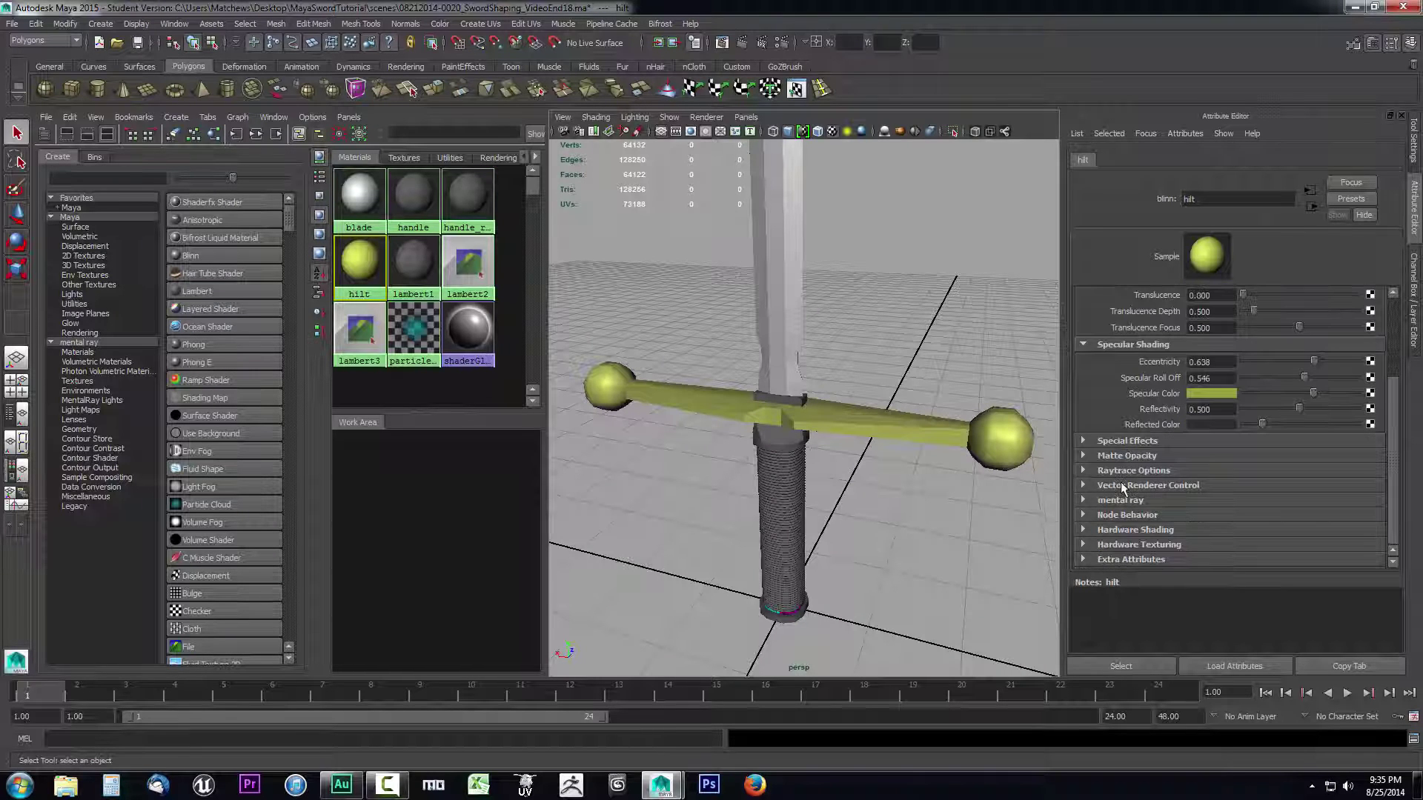
{"action": "scroll", "coordinate": [1121, 482], "scroll_direction": "up", "scroll_amount": 3}
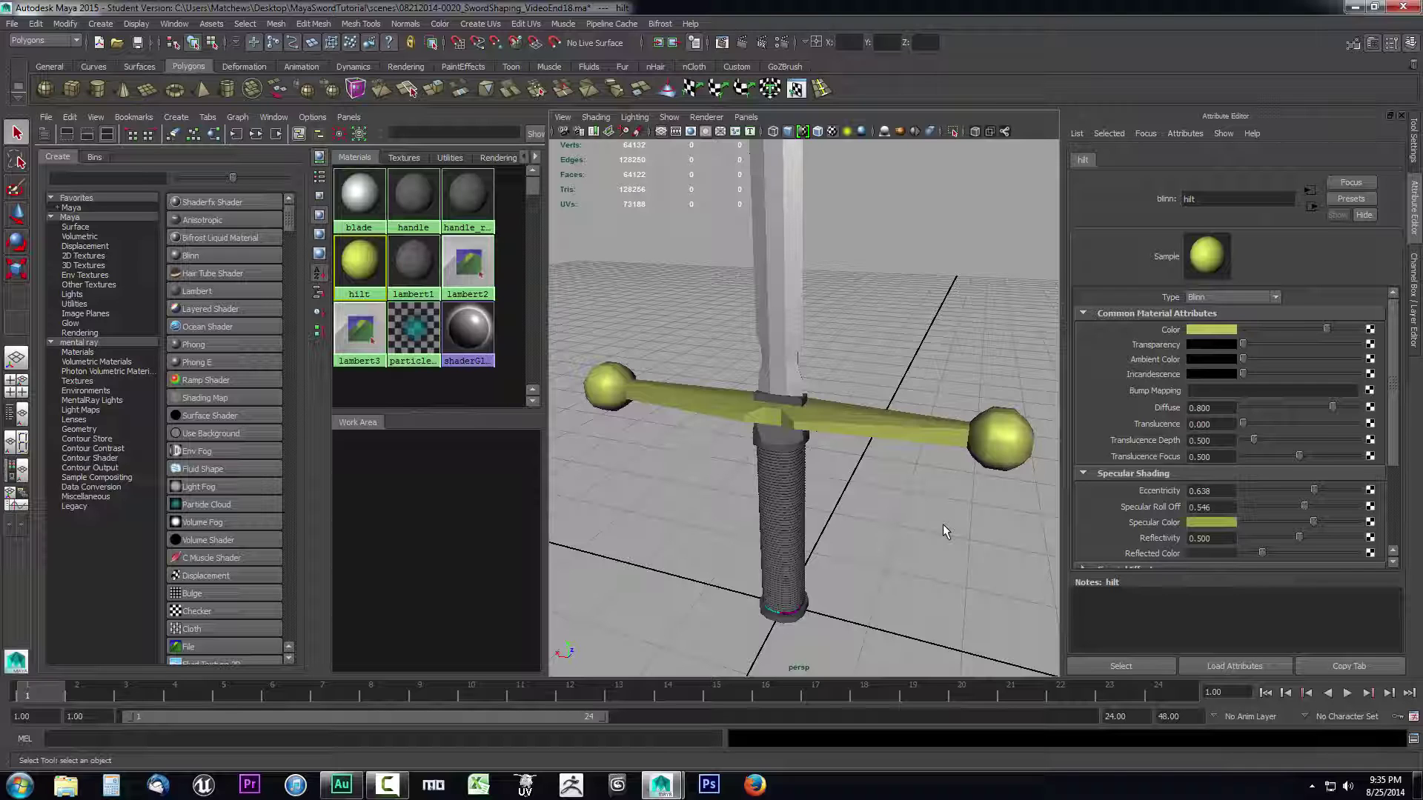
{"action": "left_click_drag", "start_coordinate": [931, 565], "coordinate": [963, 492], "text": "alt"}
- Select only the rope ring at the base of the handle
{"action": "scroll", "coordinate": [890, 533], "scroll_direction": "up", "scroll_amount": 5}
{"action": "left_click", "coordinate": [828, 582]}
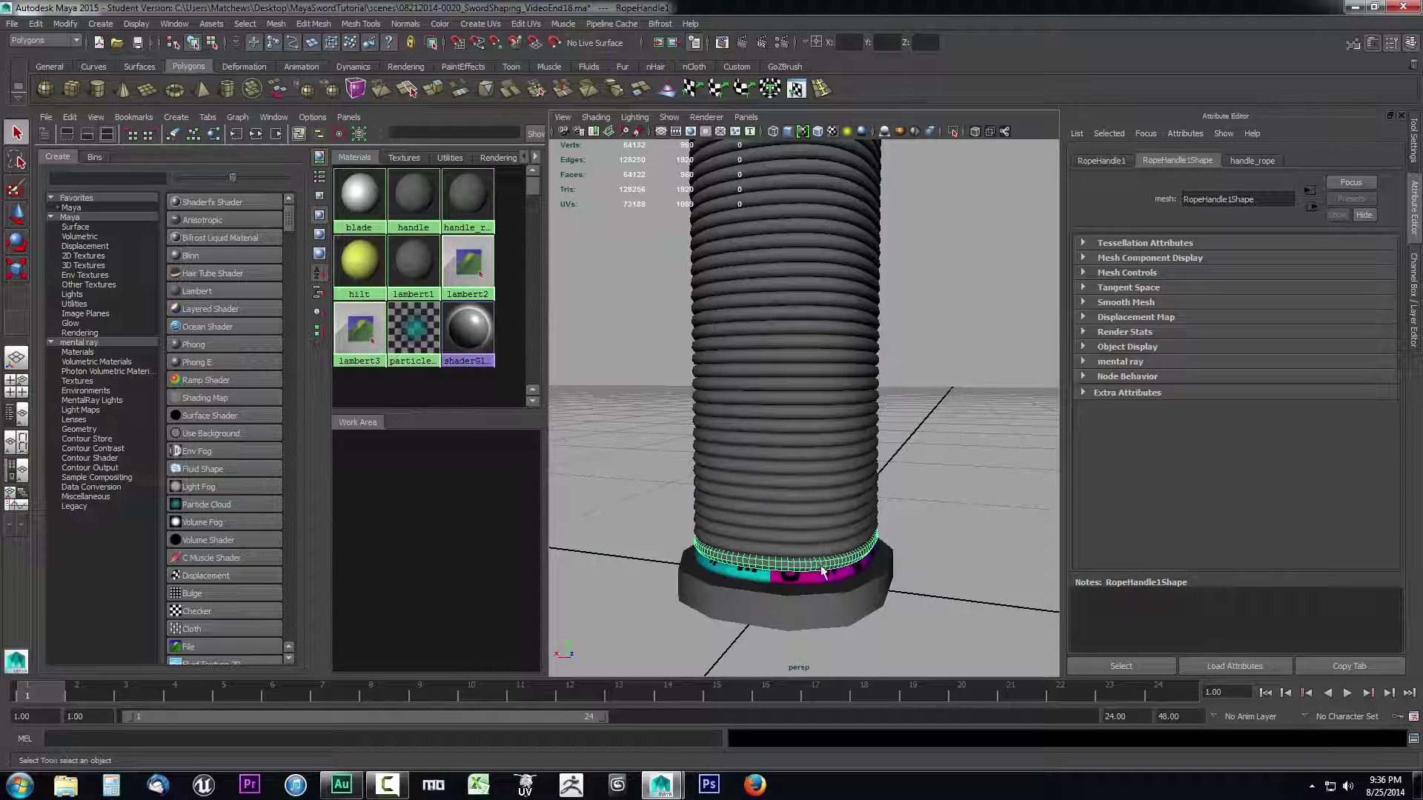
{"action": "left_click", "coordinate": [845, 578]}
{"action": "left_click_drag", "start_coordinate": [835, 574], "coordinate": [1034, 329], "text": "alt"}
{"action": "left_click_drag", "start_coordinate": [919, 513], "coordinate": [975, 622], "text": "alt"}
{"action": "left_click_drag", "start_coordinate": [838, 549], "coordinate": [822, 536]}
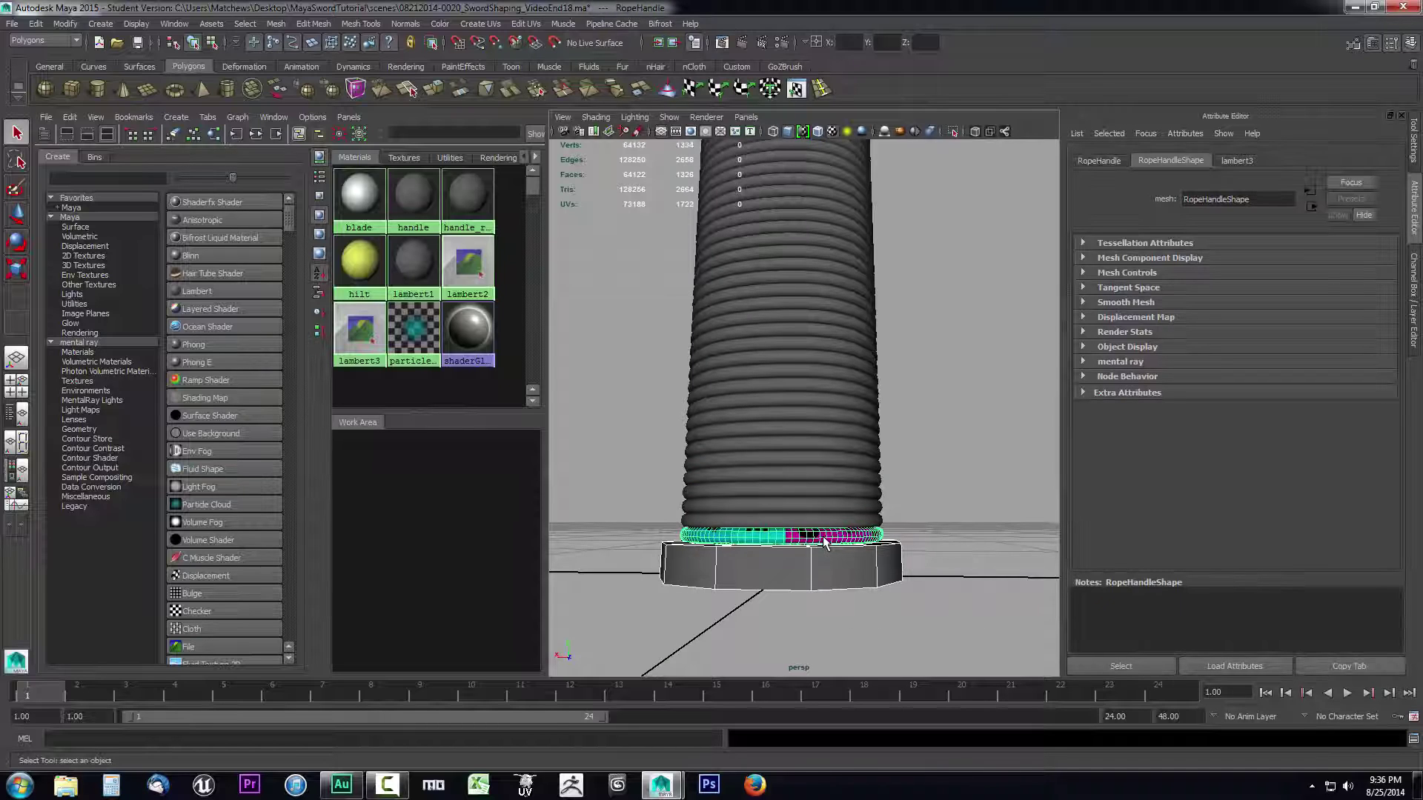
{"action": "left_click", "coordinate": [857, 573], "text": "shift"}
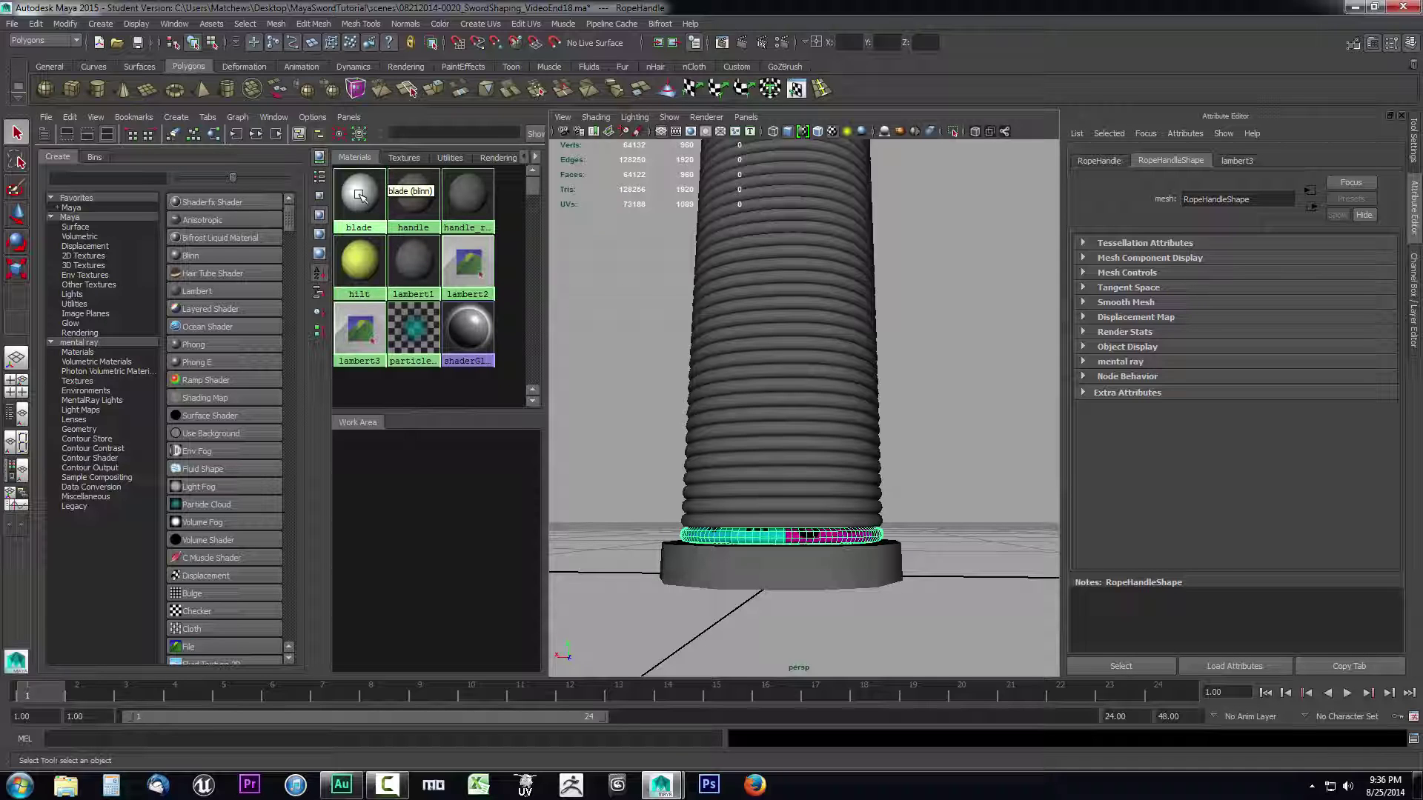
- Check the handle_rope material's options, then select a rope ring to show its attributes
{"action": "right_click", "coordinate": [470, 203]}
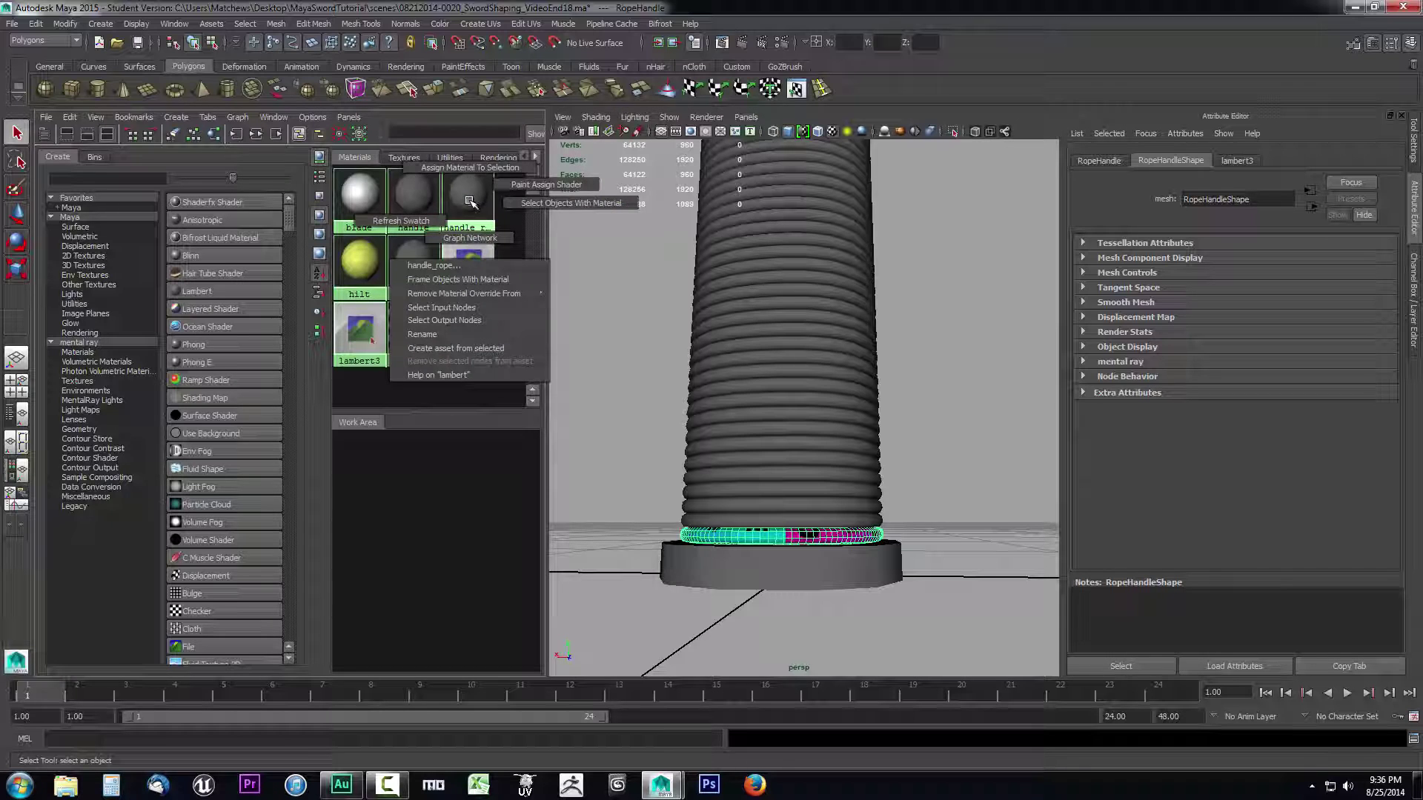
{"action": "left_click", "coordinate": [942, 360]}
{"action": "left_click", "coordinate": [1017, 403]}
{"action": "left_click_drag", "start_coordinate": [1016, 402], "coordinate": [919, 454], "text": "alt"}
{"action": "scroll", "coordinate": [970, 349], "scroll_direction": "down", "scroll_amount": 5}
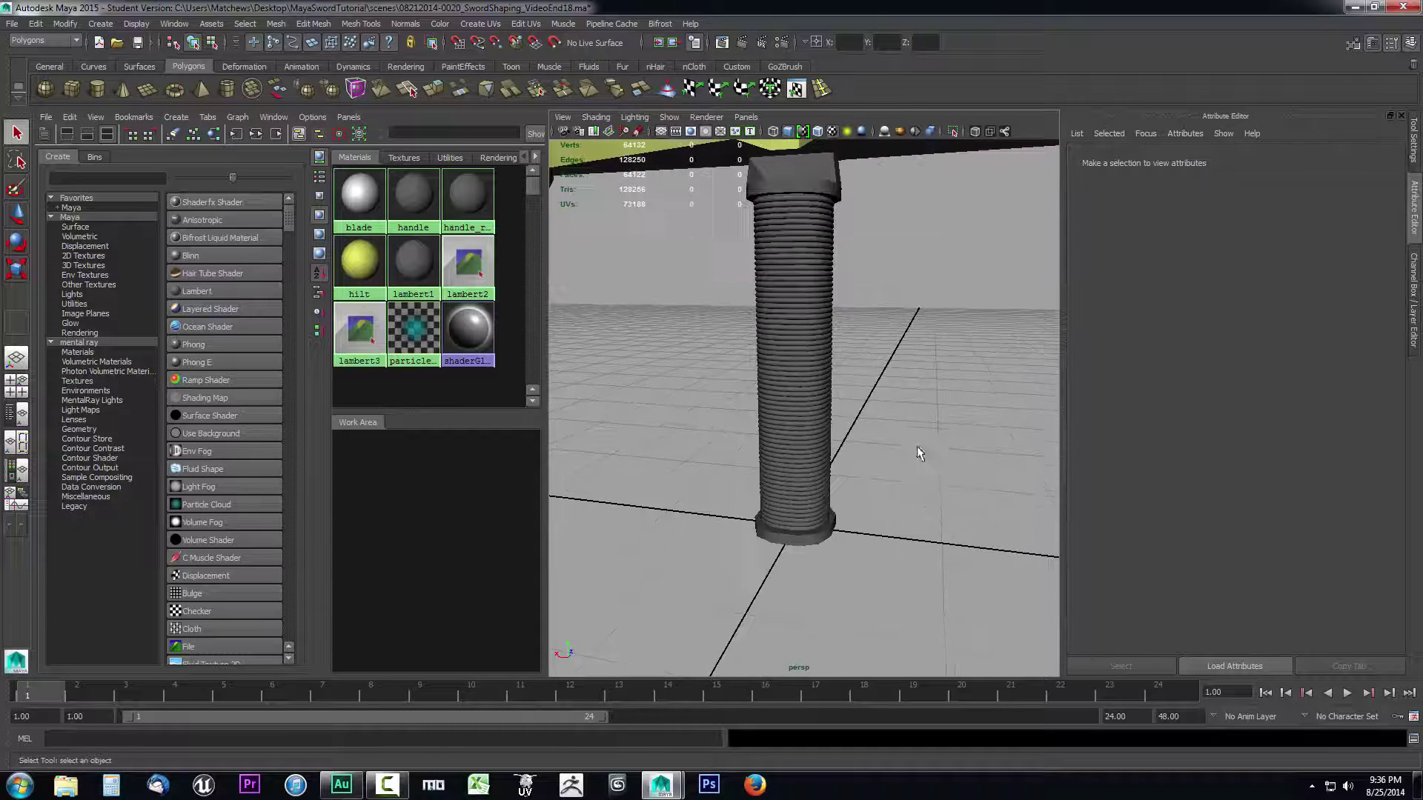
{"action": "left_click_drag", "start_coordinate": [888, 389], "coordinate": [884, 417], "text": "alt"}
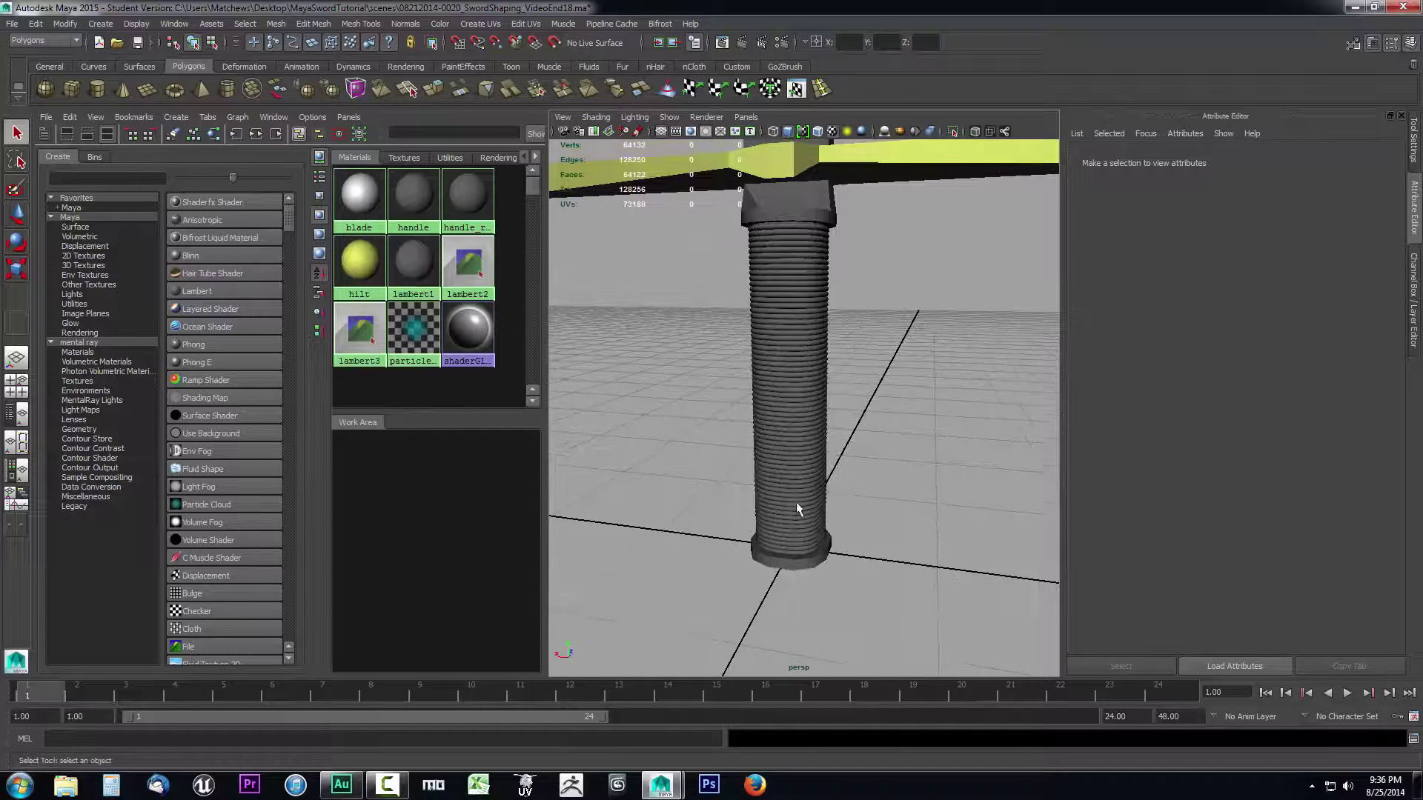
{"action": "left_click", "coordinate": [790, 233]}
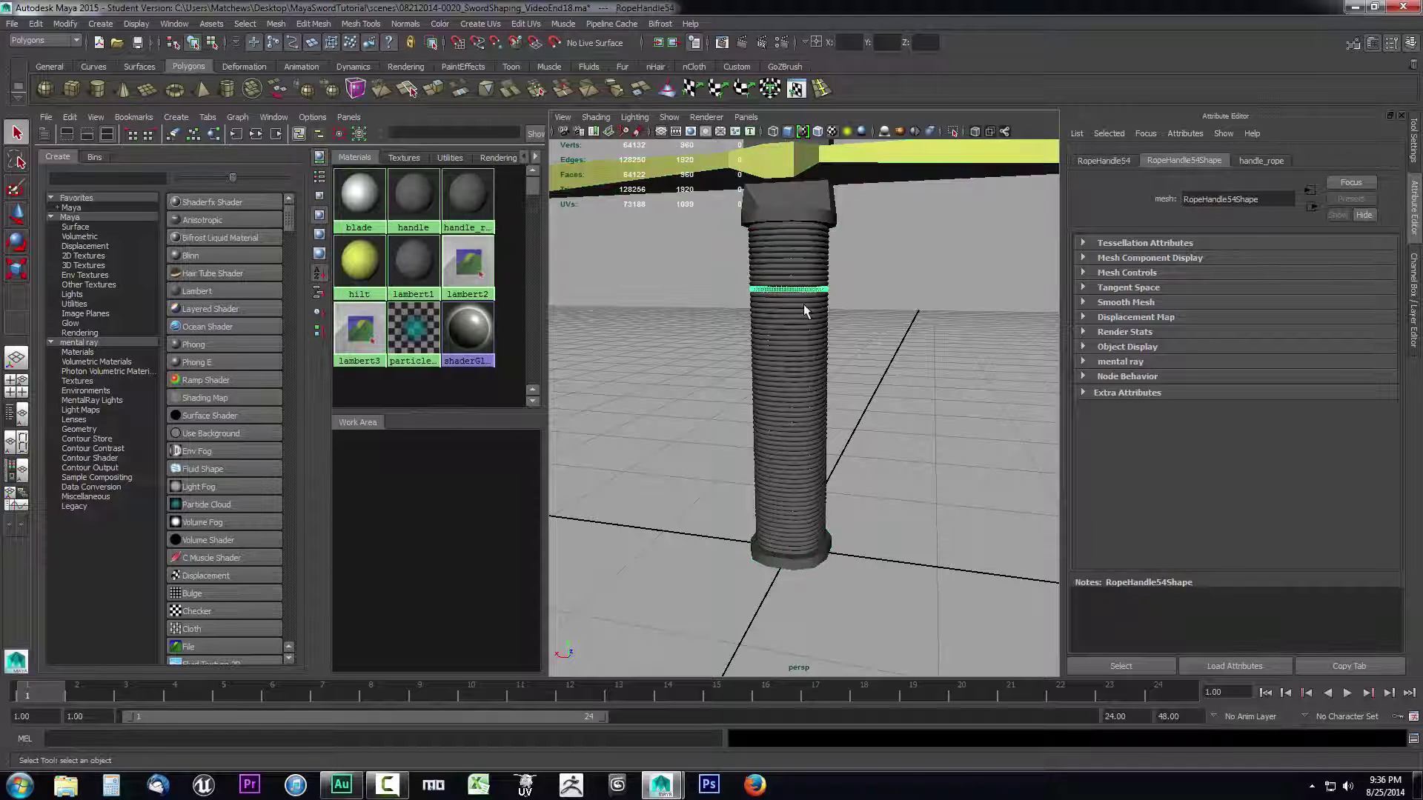
- Set the handle_rope Lambert Color to a pale yellow through its hue, saturation and brightness
{"action": "left_click", "coordinate": [467, 195]}
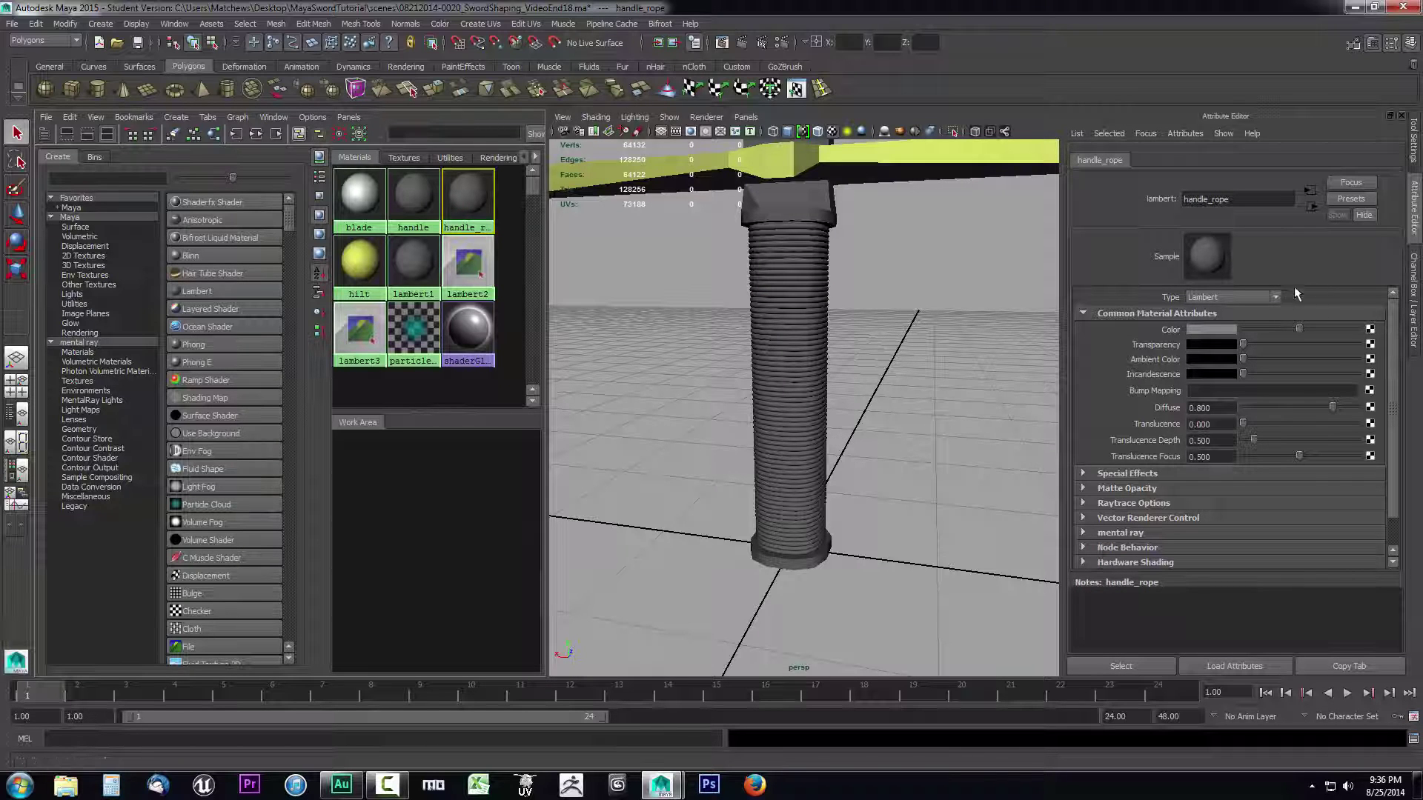
{"action": "mouse_move", "coordinate": [896, 390]}
{"action": "left_mouse_down", "text": "alt"}
{"action": "mouse_move", "coordinate": [918, 403]}
{"action": "mouse_move", "coordinate": [898, 334]}
{"action": "mouse_move", "coordinate": [890, 393]}
{"action": "mouse_move", "coordinate": [895, 381]}
{"action": "mouse_move", "coordinate": [902, 400]}
{"action": "left_mouse_up", "text": "alt"}
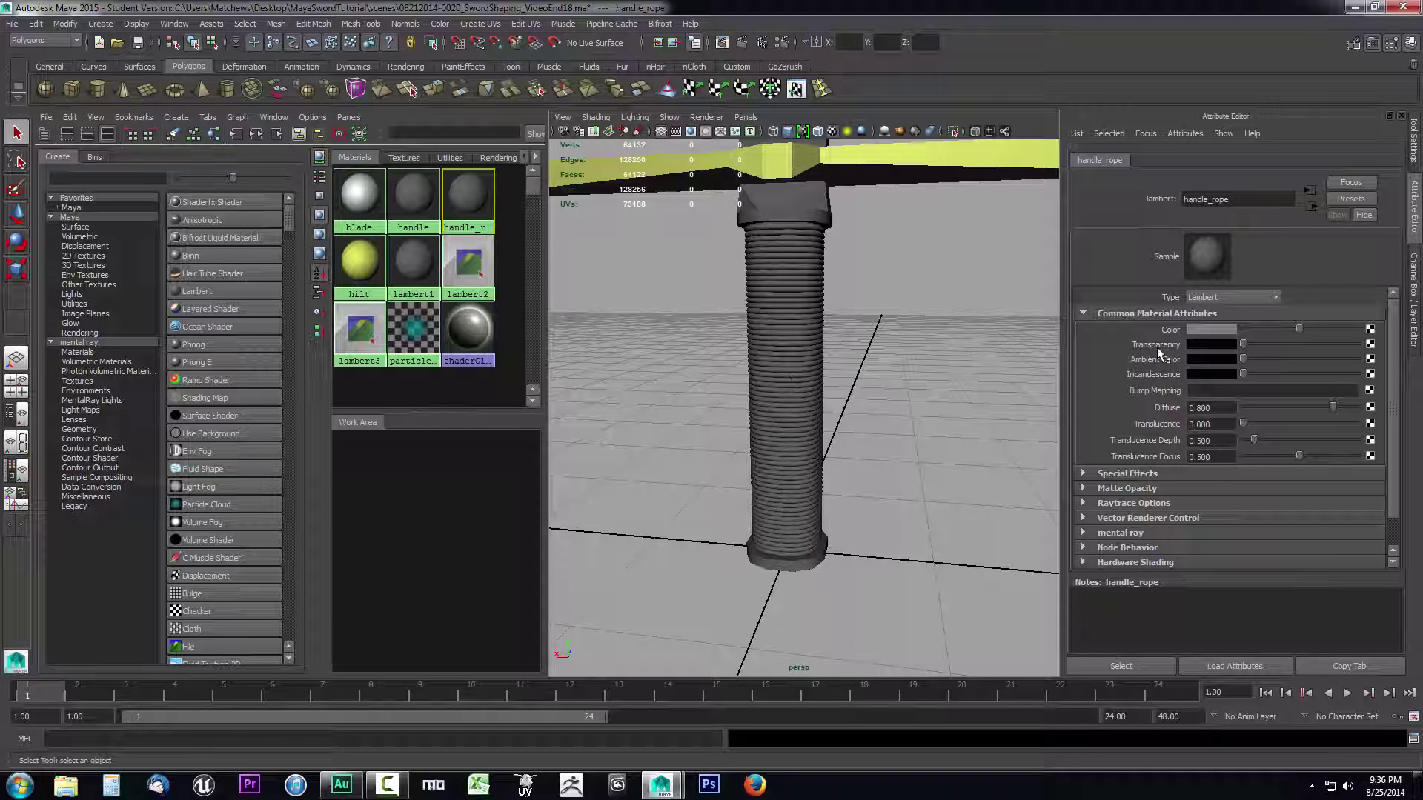
{"action": "left_click", "coordinate": [1219, 328]}
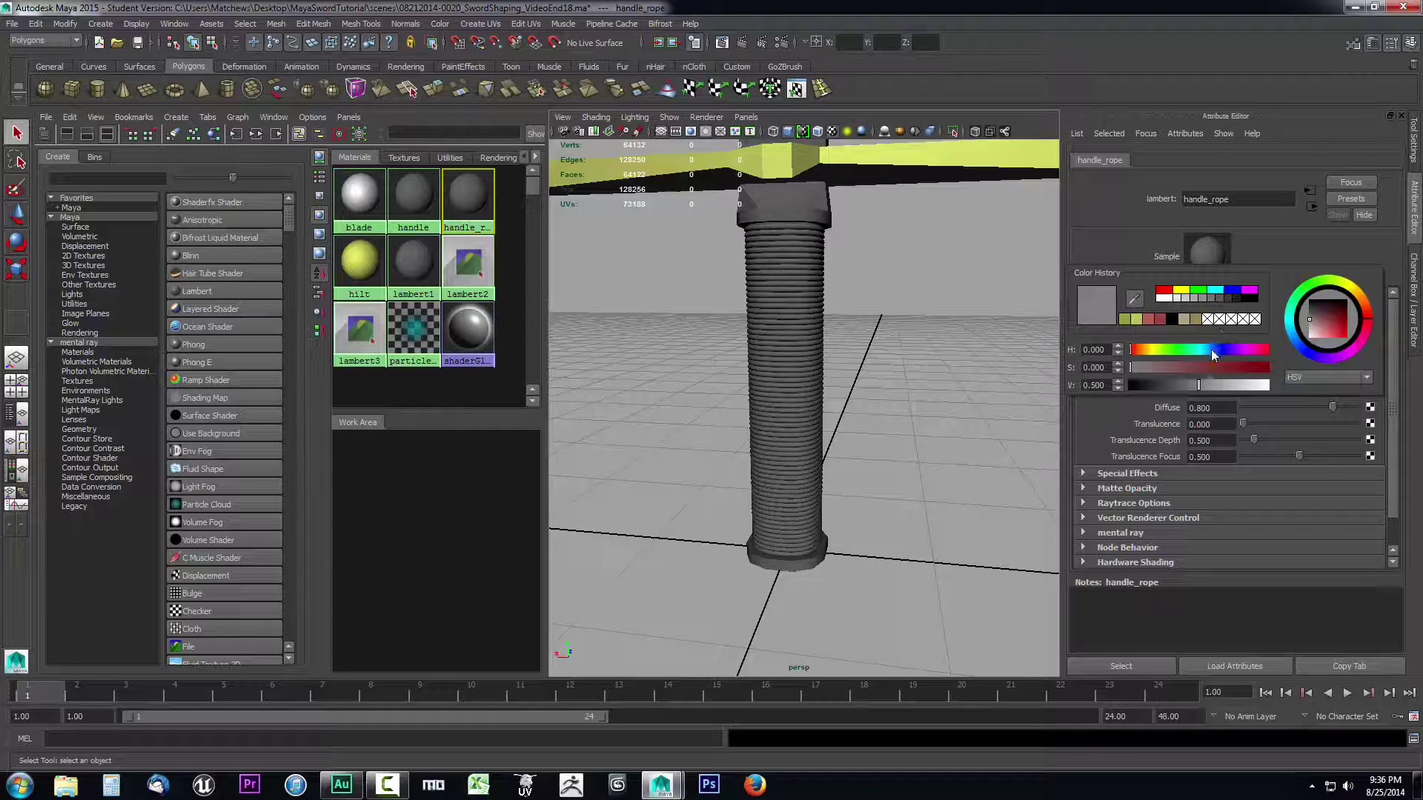
{"action": "left_click_drag", "start_coordinate": [1160, 352], "coordinate": [1170, 355]}
{"action": "left_click_drag", "start_coordinate": [1323, 318], "coordinate": [1319, 331]}
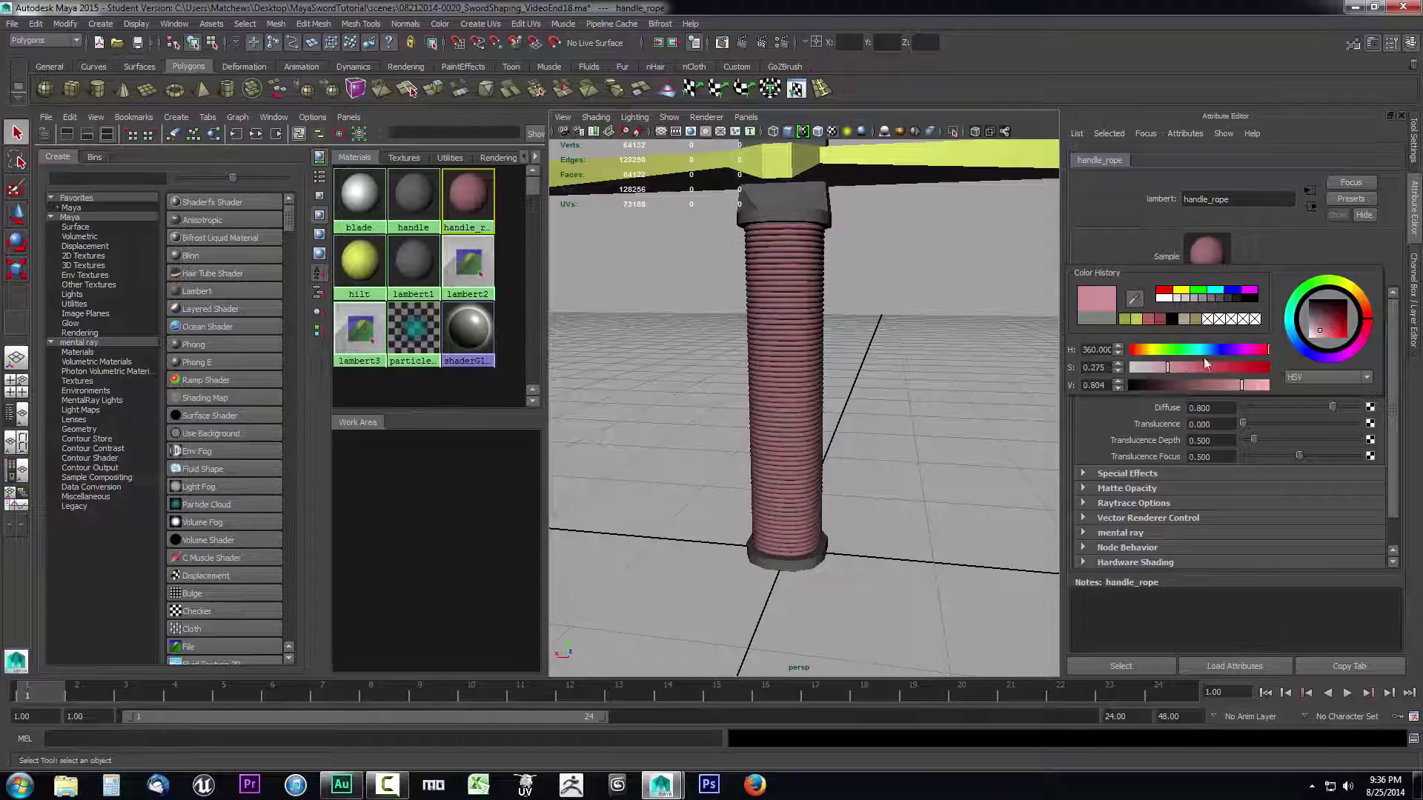
{"action": "left_click_drag", "start_coordinate": [1202, 352], "coordinate": [1165, 354]}
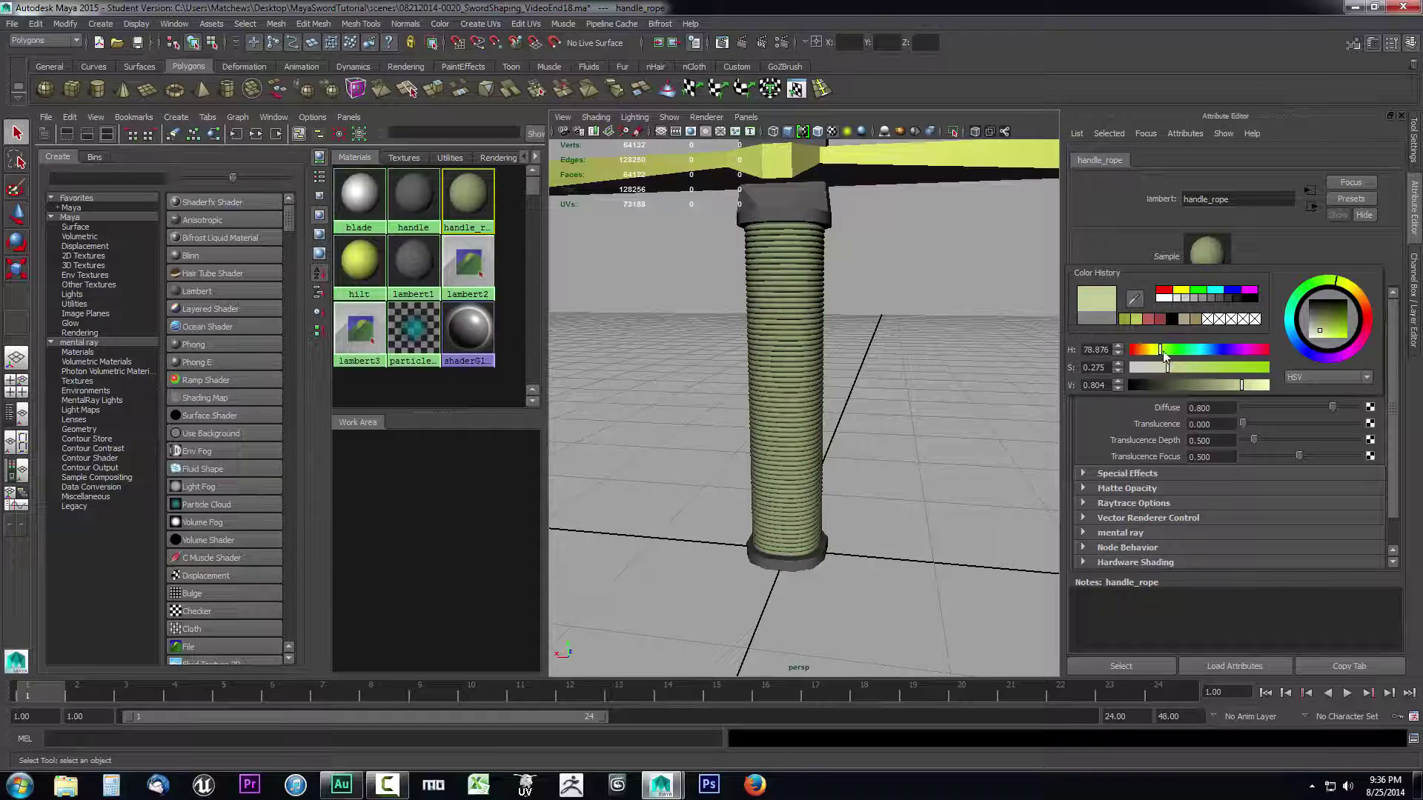
{"action": "left_click_drag", "start_coordinate": [900, 379], "coordinate": [877, 429], "text": "alt"}
{"action": "scroll", "coordinate": [896, 450], "scroll_direction": "up", "scroll_amount": 3}
{"action": "scroll", "coordinate": [905, 535], "scroll_direction": "up", "scroll_amount": 5}
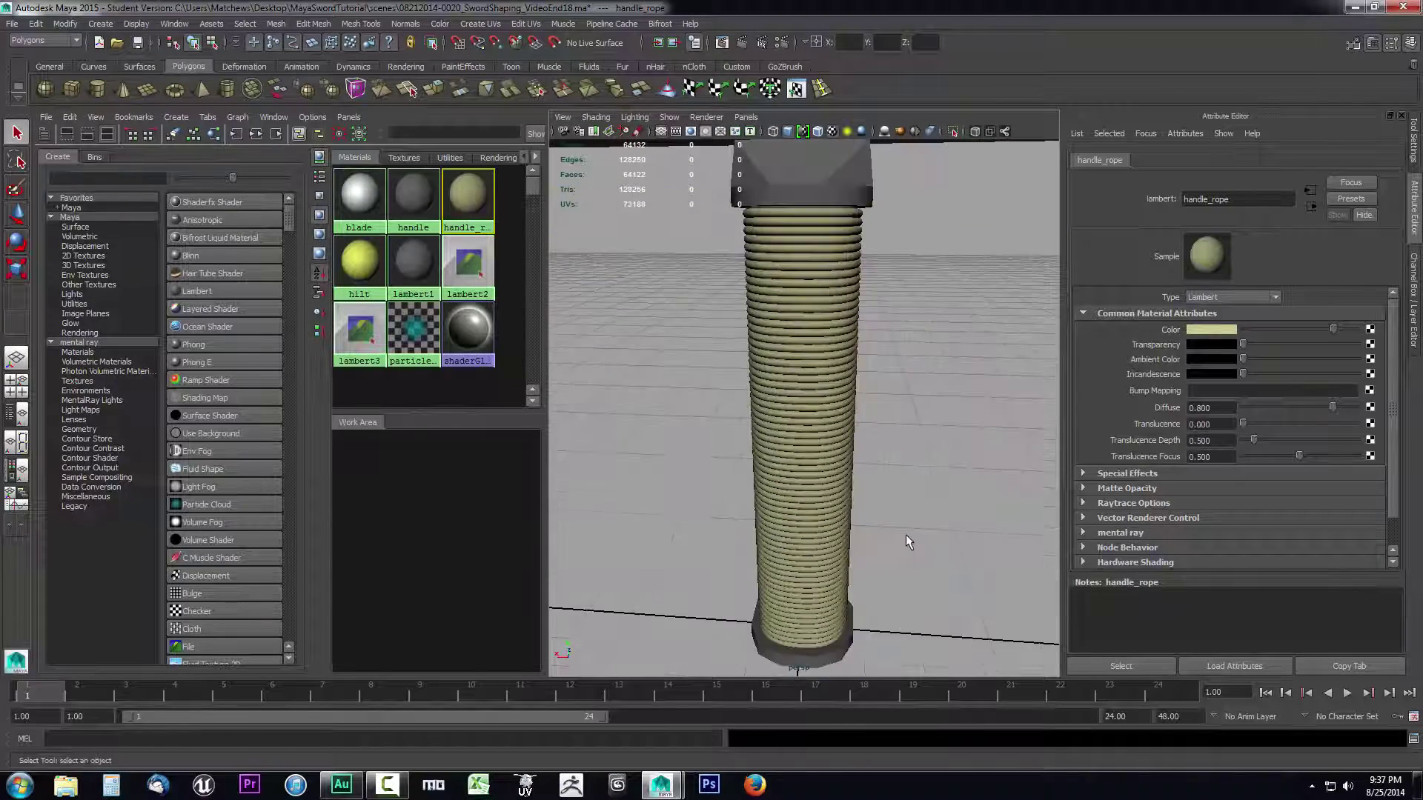
{"action": "left_click_drag", "start_coordinate": [905, 535], "coordinate": [946, 513], "text": "alt"}
{"action": "scroll", "coordinate": [896, 485], "scroll_direction": "down", "scroll_amount": 5}
{"action": "scroll", "coordinate": [857, 468], "scroll_direction": "up", "scroll_amount": 2}
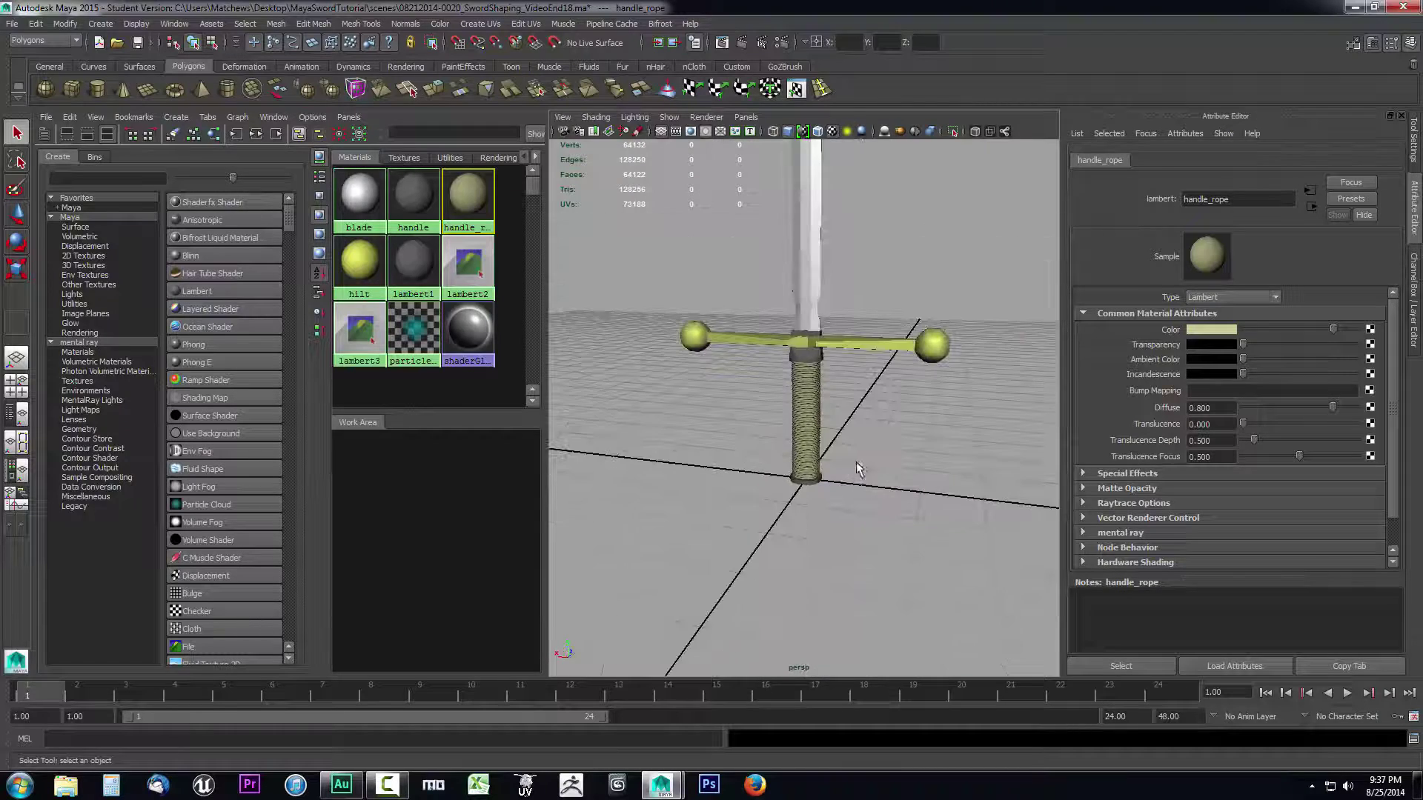
{"action": "mouse_move", "coordinate": [857, 468]}
{"action": "left_mouse_down", "text": "alt"}
{"action": "mouse_move", "coordinate": [853, 602]}
{"action": "mouse_move", "coordinate": [882, 574]}
{"action": "mouse_move", "coordinate": [867, 574]}
{"action": "mouse_move", "coordinate": [867, 469]}
{"action": "left_mouse_up", "text": "alt"}
{"action": "scroll", "coordinate": [852, 558], "scroll_direction": "down", "scroll_amount": 3}
{"action": "scroll", "coordinate": [837, 556], "scroll_direction": "down", "scroll_amount": 3}
{"action": "right_click_drag", "start_coordinate": [867, 469], "coordinate": [876, 548], "text": "alt"}
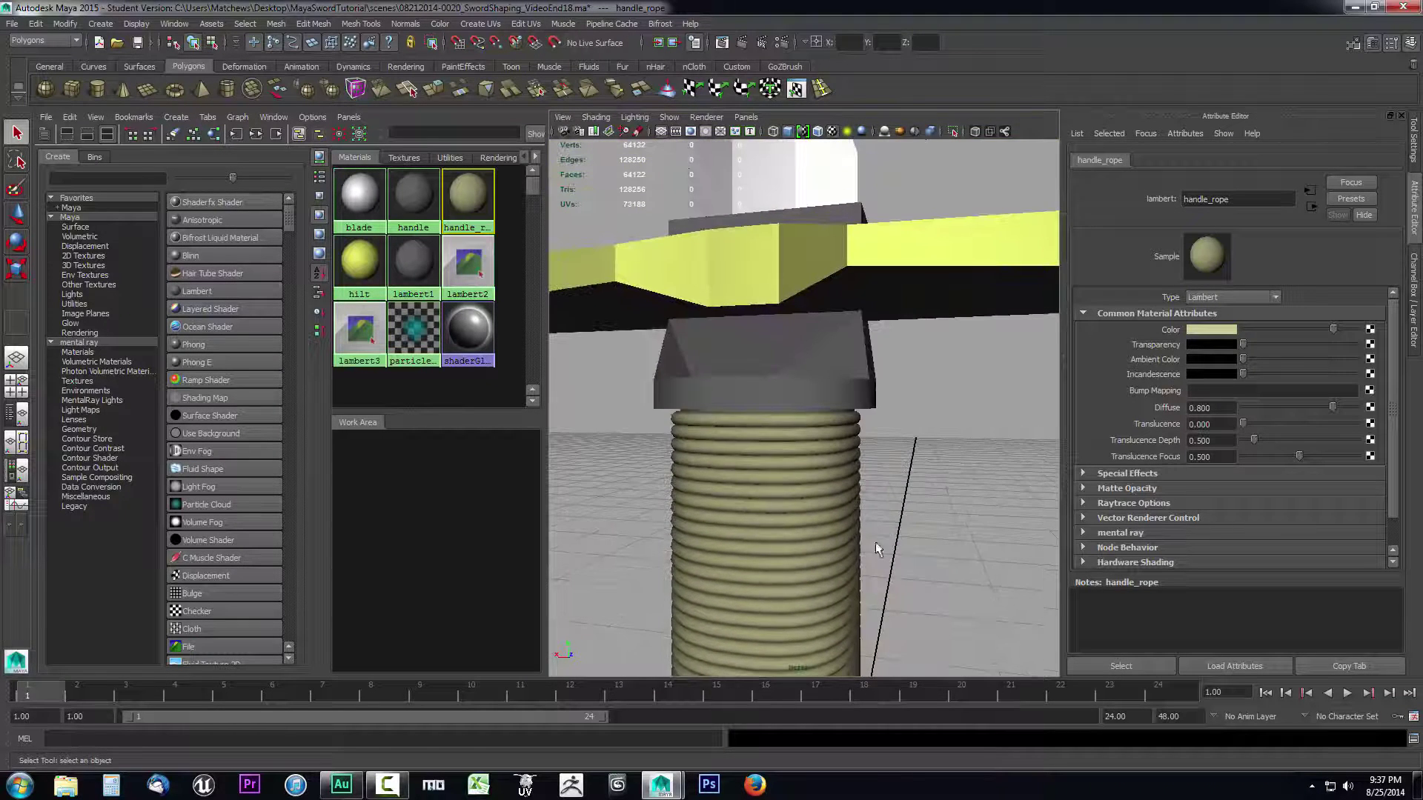
{"action": "left_click", "coordinate": [744, 363]}
{"action": "right_click_drag", "start_coordinate": [851, 407], "coordinate": [881, 485], "text": "alt"}
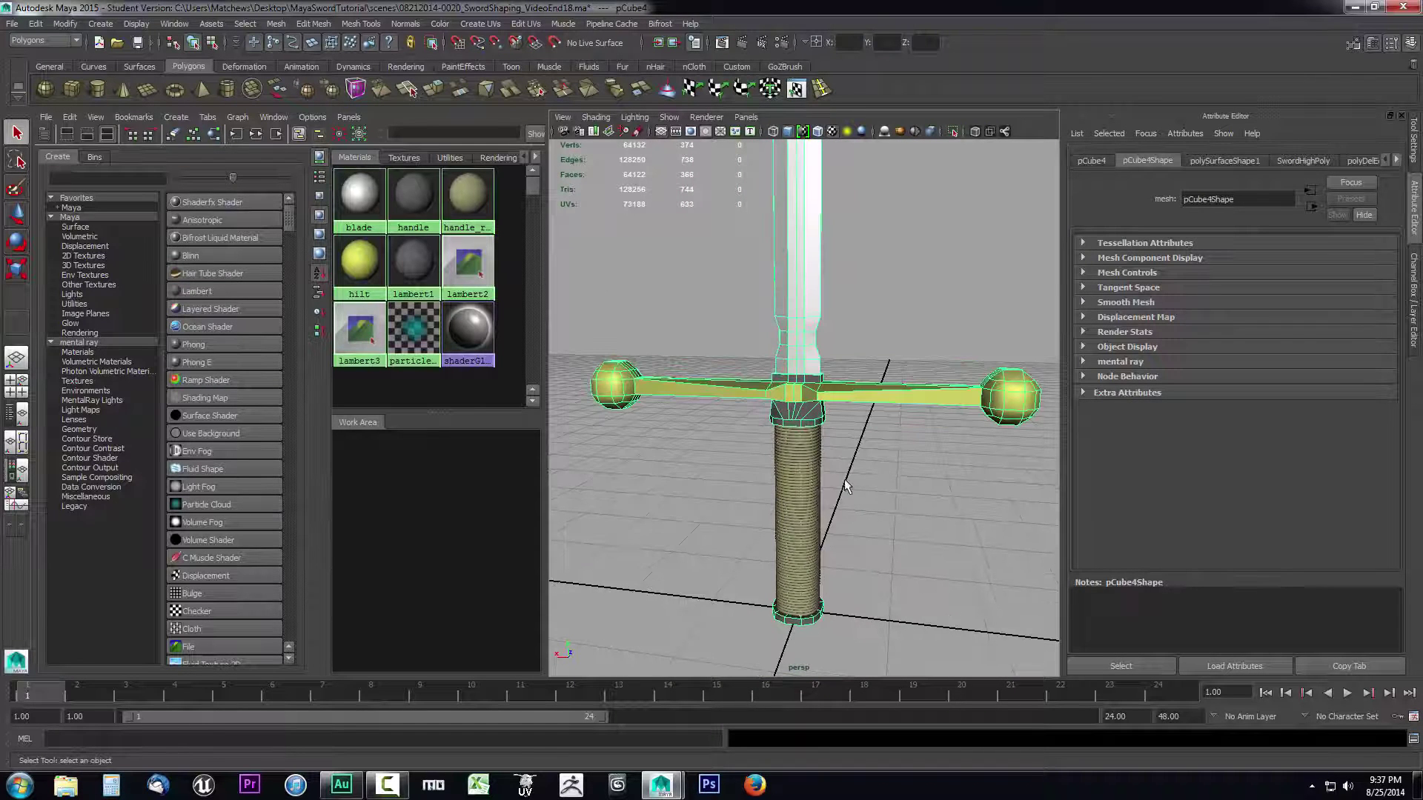
{"action": "left_click", "coordinate": [847, 487]}
{"action": "left_click_drag", "start_coordinate": [847, 487], "coordinate": [779, 410], "text": "alt"}
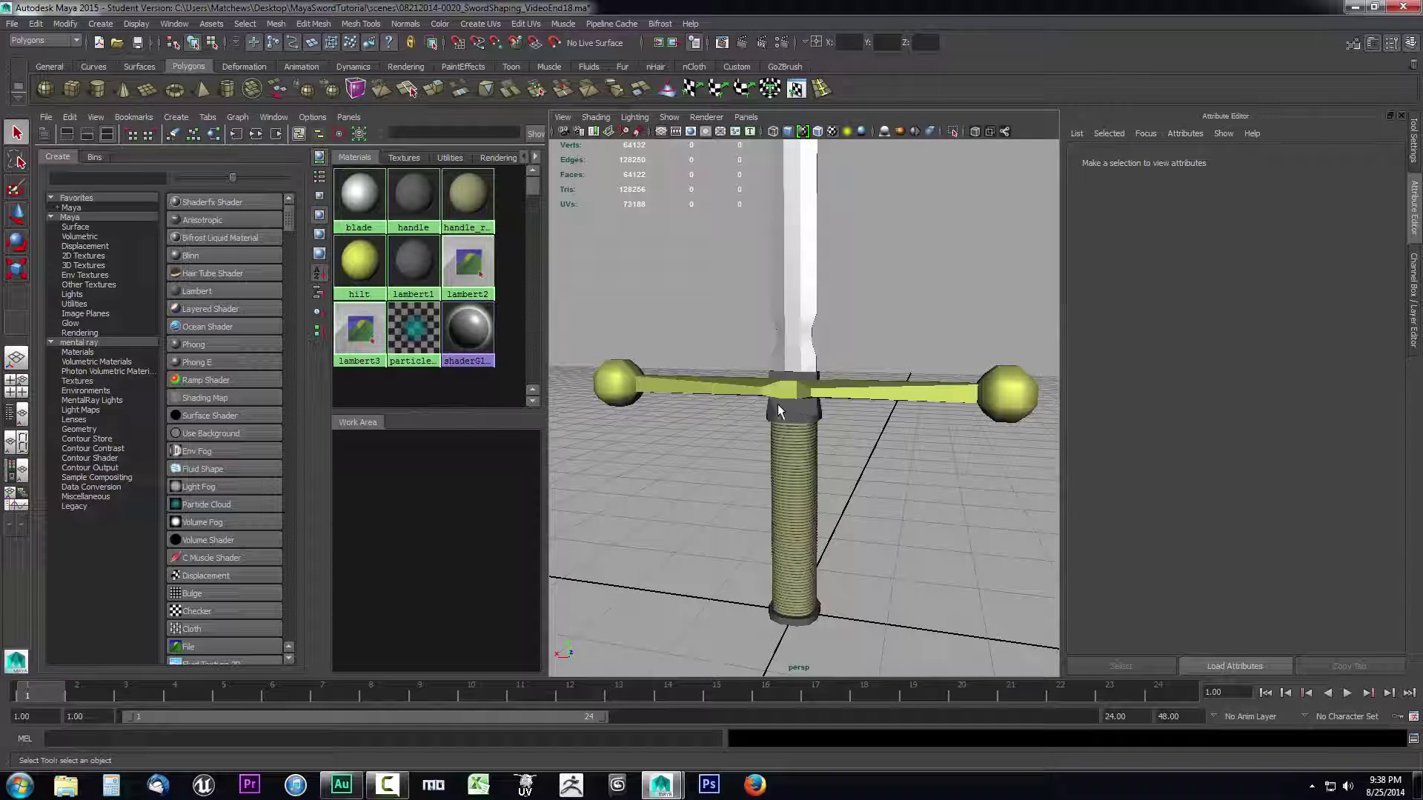